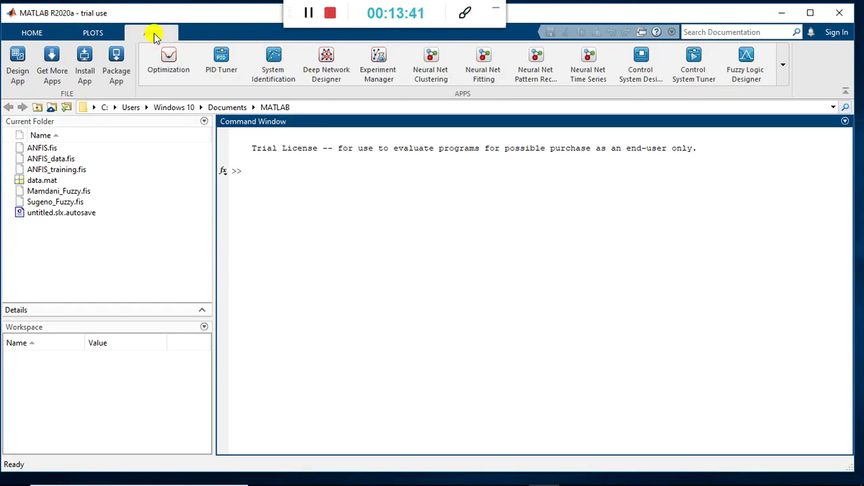
# - Launch the Neuro-Fuzzy Designer app and place its window over the middle of the Command Window
pyautogui.click(755, 77)
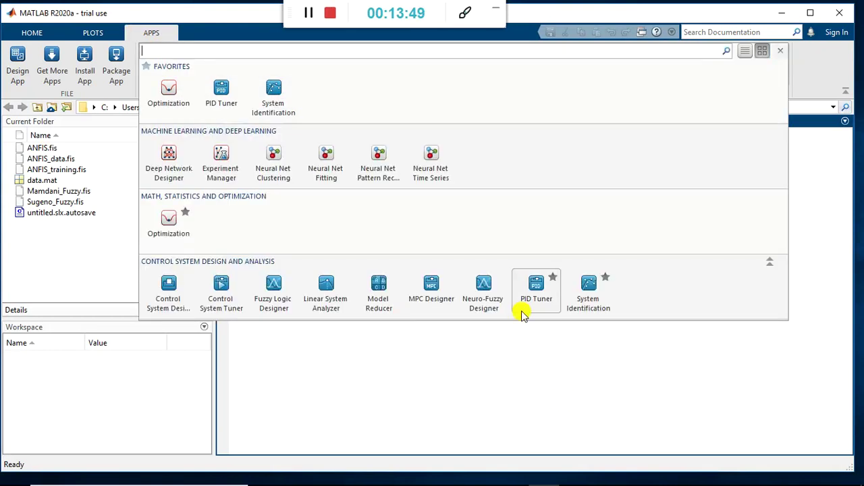
pyautogui.click(476, 307)
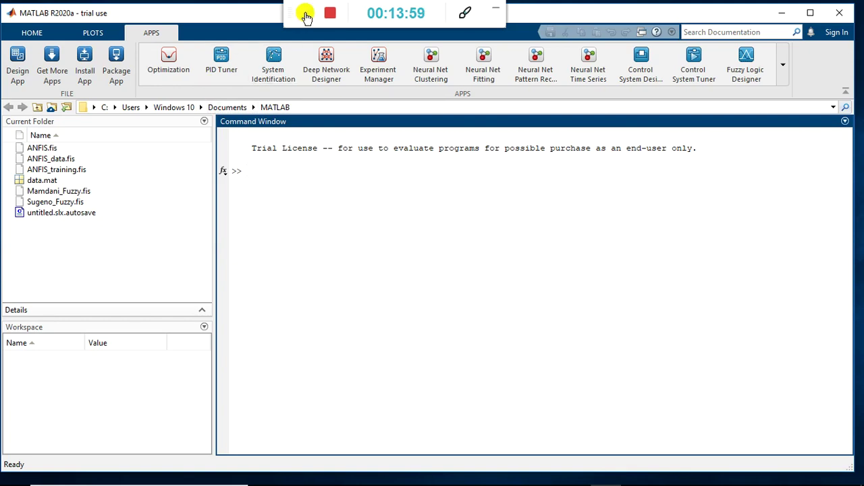
pyautogui.moveTo(510, 39); pyautogui.dragTo(534, 134)
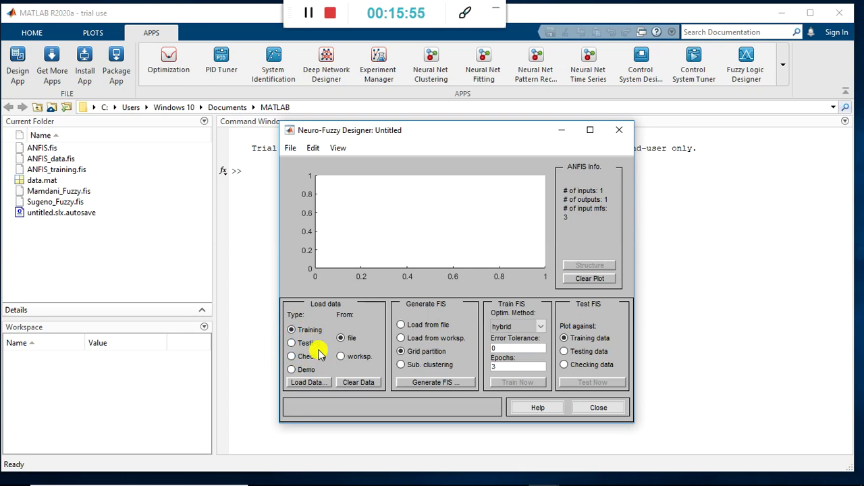
pyautogui.click(321, 352)
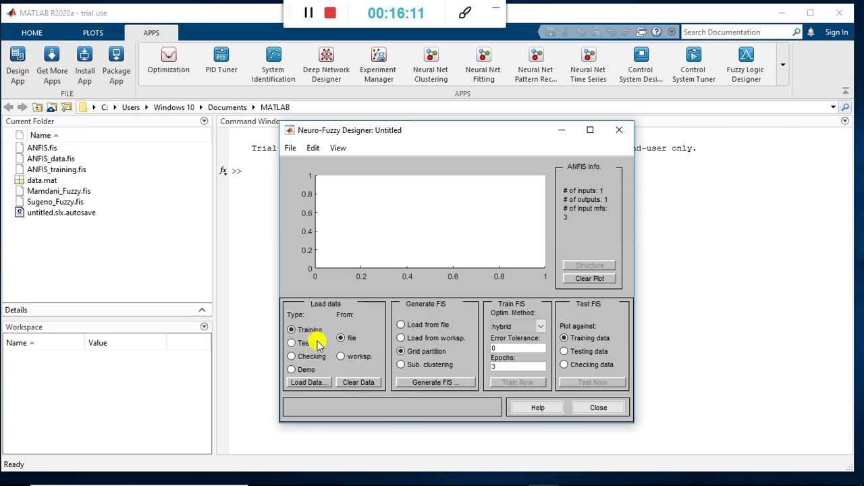
# - Switch to the dataset workbook in Excel and examine its DIRT, GREASE and OUTPUT columns
pyautogui.moveTo(421, 483)
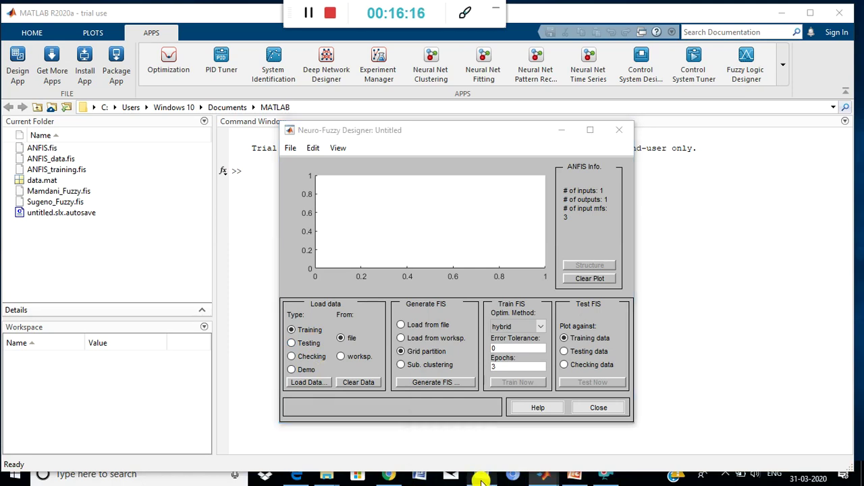
pyautogui.click(481, 476)
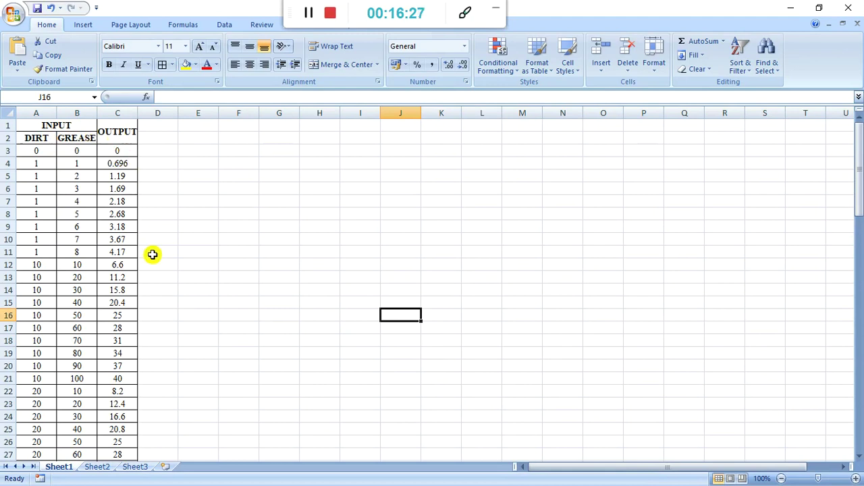
pyautogui.scroll(-1, 171, 276)
pyautogui.scroll(-17, 172, 275)
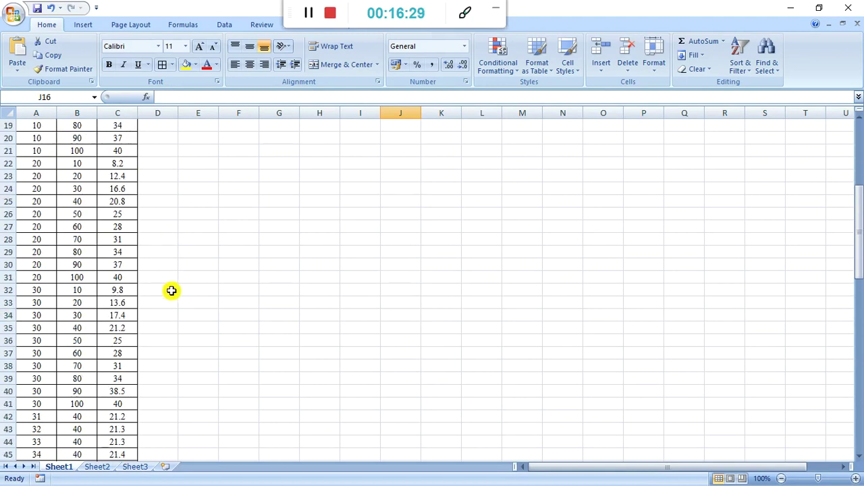
pyautogui.scroll(-4, 172, 291)
pyautogui.scroll(20, 171, 291)
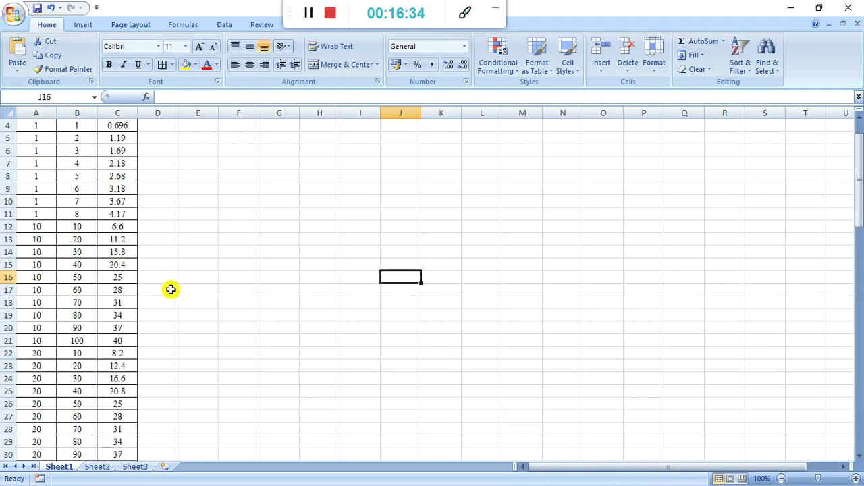
pyautogui.scroll(1, 171, 289)
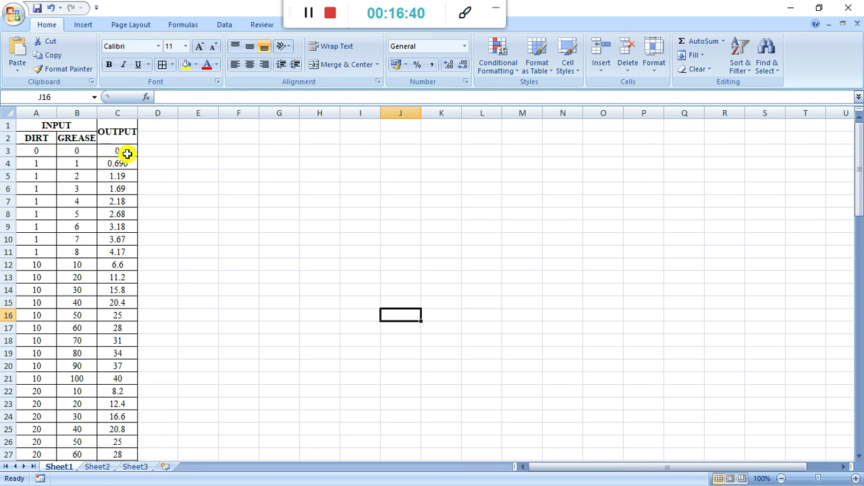
# - Replace the OUTPUT header in C1 with "Wash Time" and fit column C's width to its contents
pyautogui.doubleClick(108, 133)
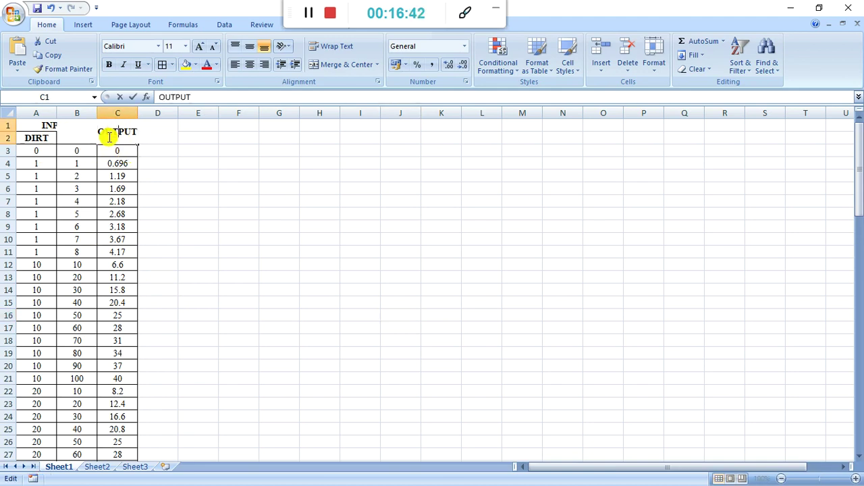
pyautogui.moveTo(105, 132); pyautogui.dragTo(137, 129)
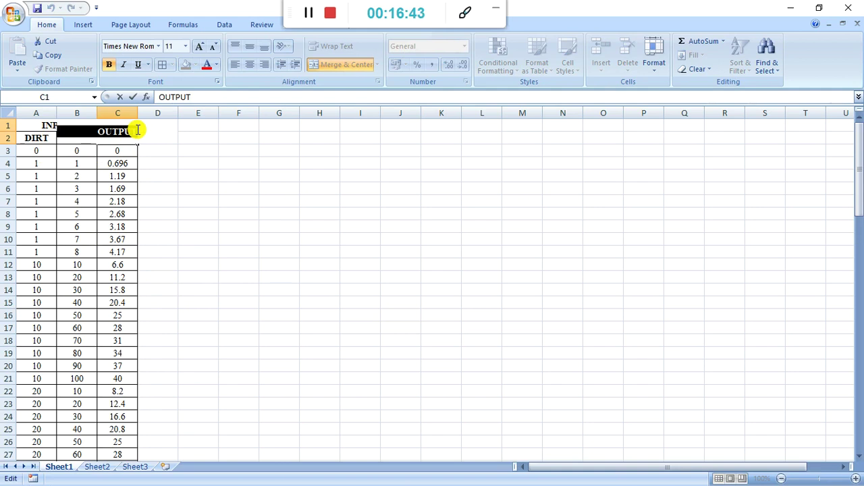
pyautogui.write('Wash')
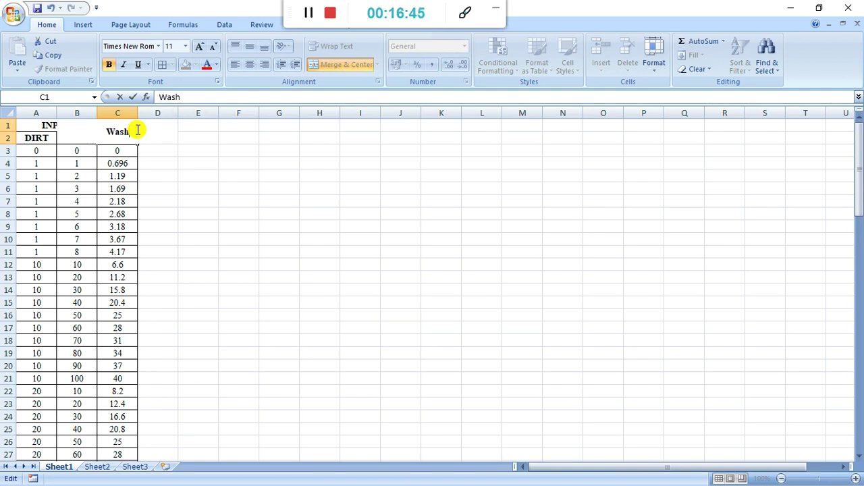
pyautogui.write(' Time')
pyautogui.hotkey('ctrl', 'Return')
pyautogui.click(172, 164)
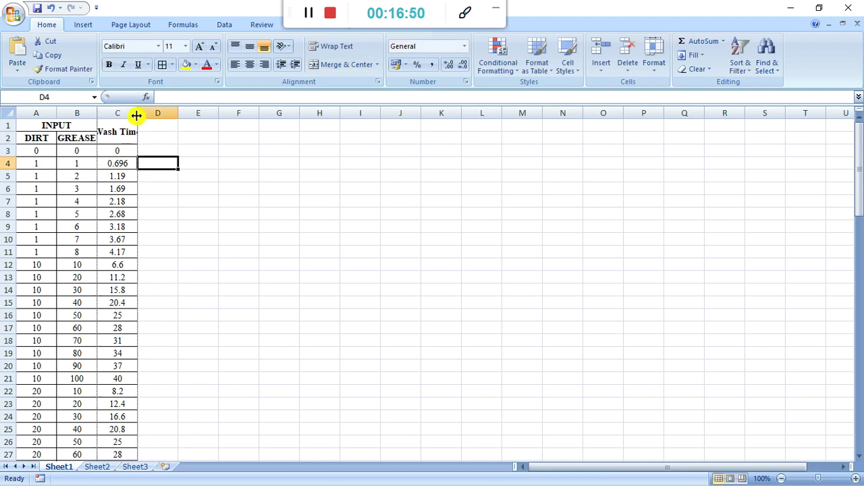
pyautogui.doubleClick(137, 116)
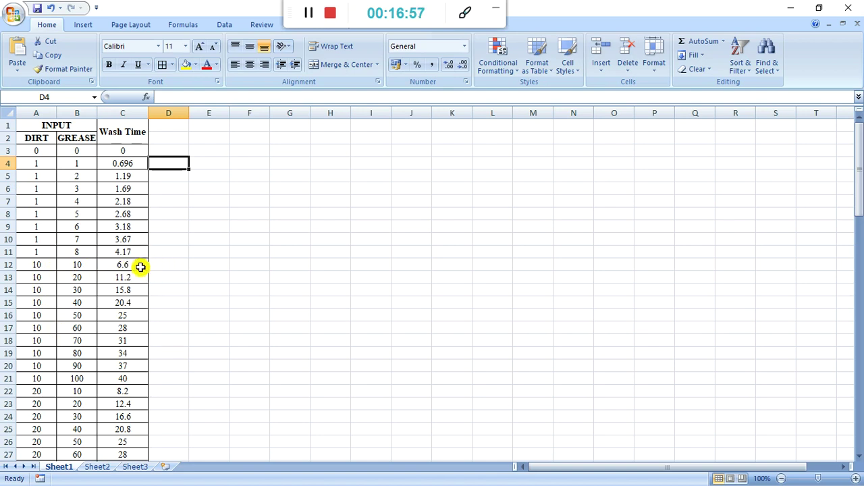
# - Review the dirt, grease and wash time records down to row 94, select A3:C64, and minimize the workbook
pyautogui.scroll(-8, 144, 263)
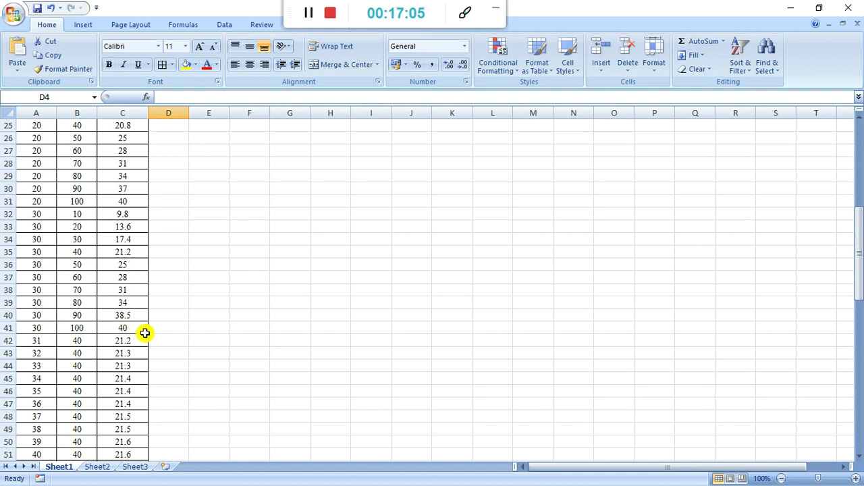
pyautogui.scroll(-7, 144, 330)
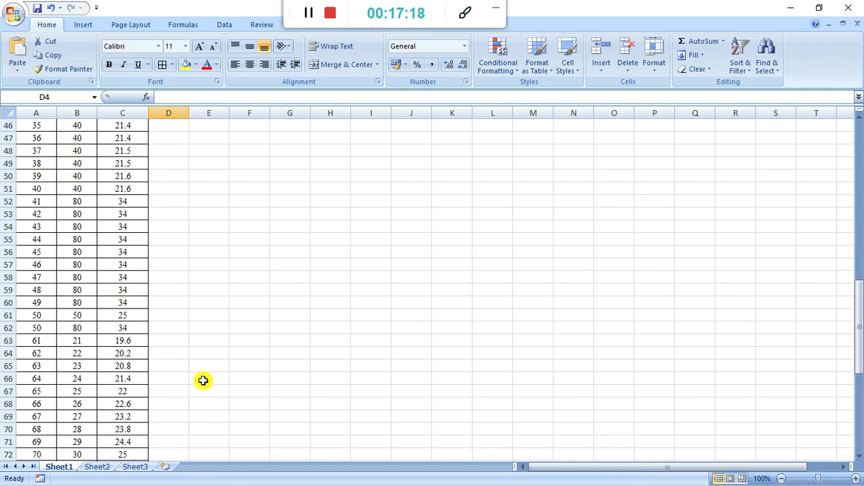
pyautogui.scroll(-11, 114, 398)
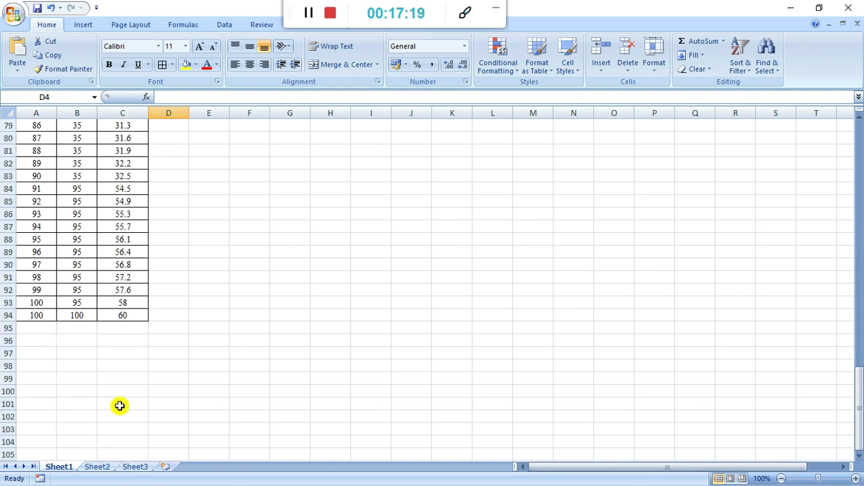
pyautogui.scroll(20, 119, 407)
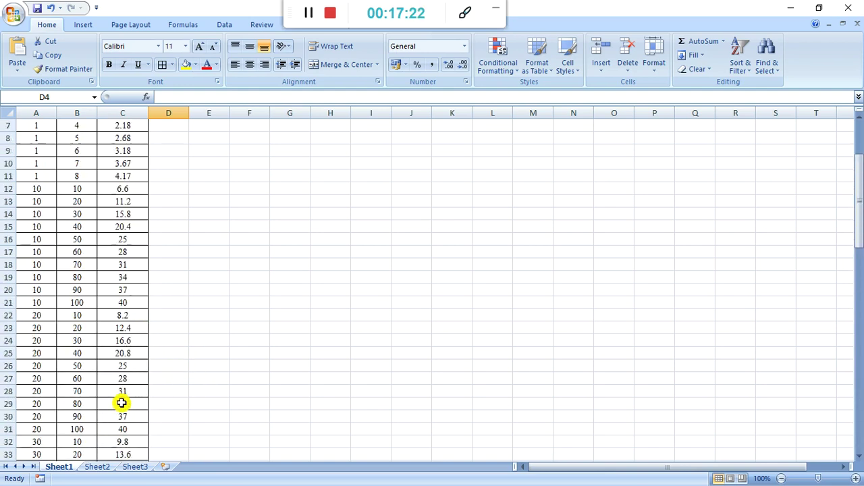
pyautogui.scroll(2, 122, 403)
pyautogui.moveTo(42, 157); pyautogui.dragTo(135, 404)
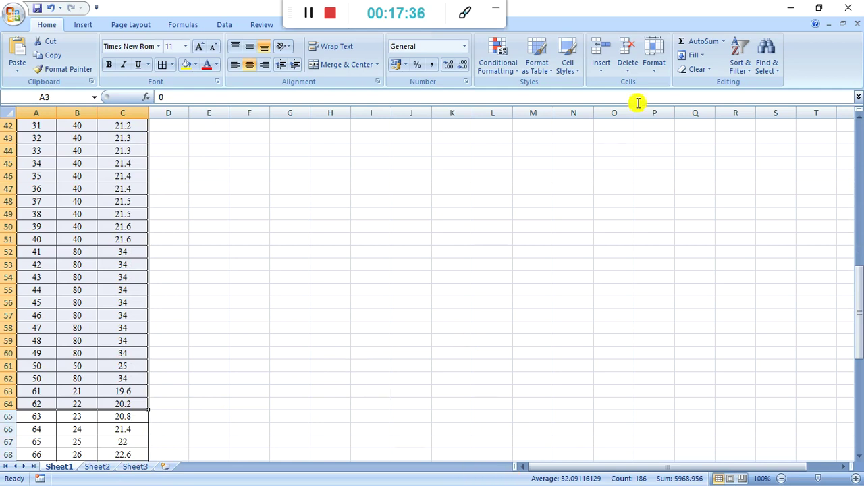
pyautogui.click(792, 8)
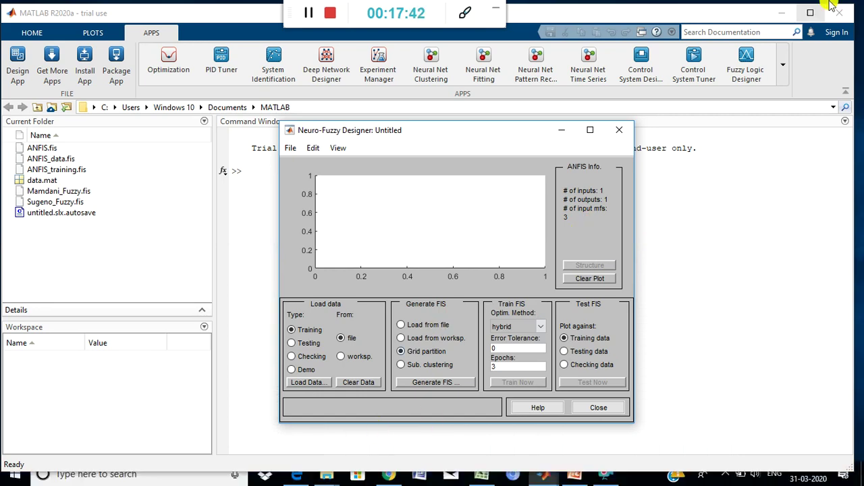
# - Switch to File Explorer, view the data text file in the PhD folder, and clear the folder and workbook windows away from the desktop
pyautogui.click(780, 13)
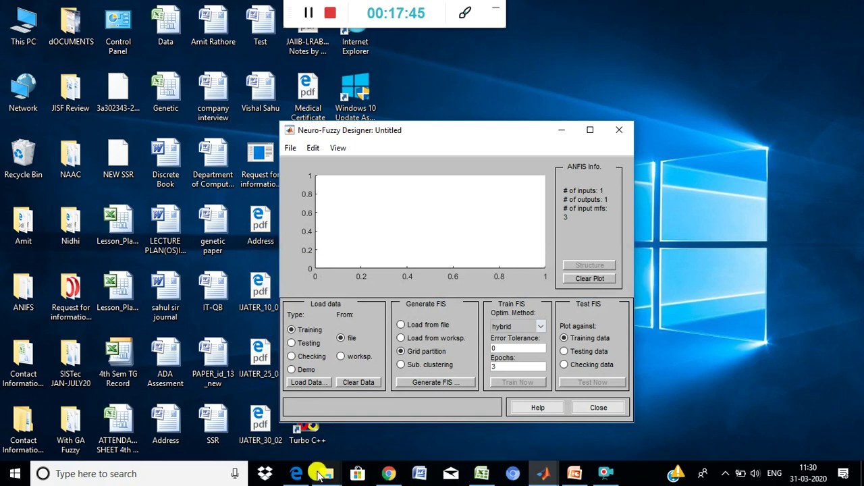
pyautogui.click(319, 475)
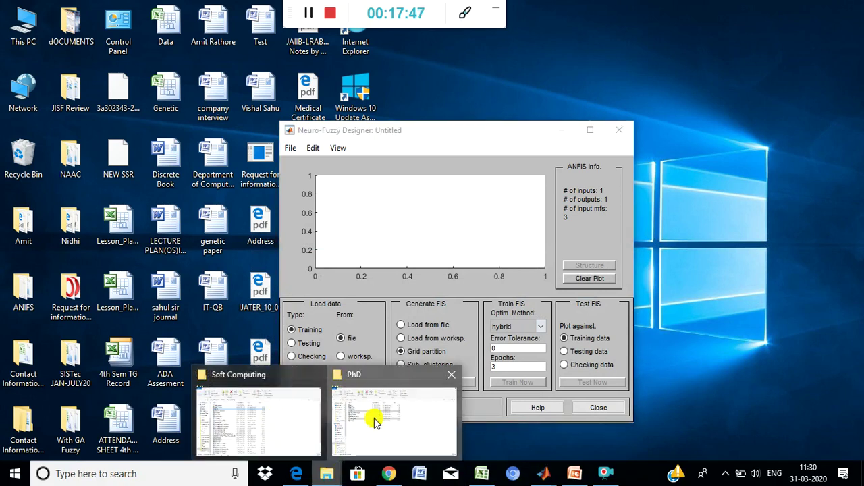
pyautogui.click(376, 420)
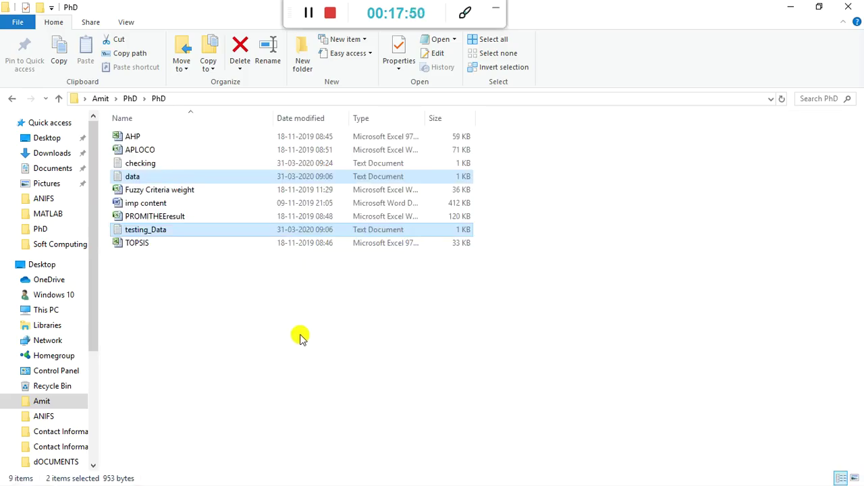
pyautogui.click(300, 338)
pyautogui.click(137, 179)
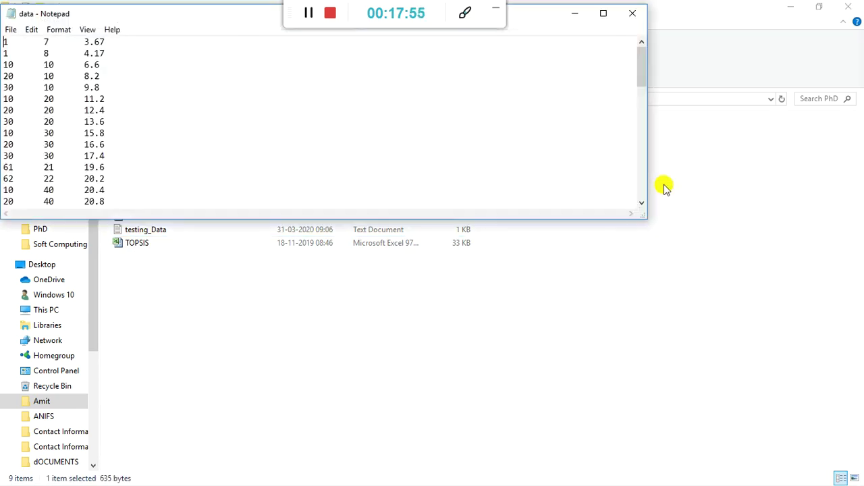
pyautogui.click(500, 471)
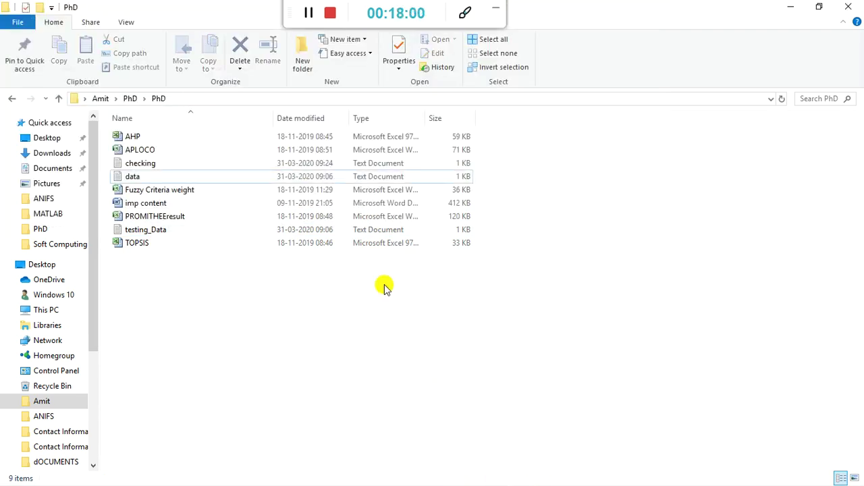
pyautogui.click(791, 6)
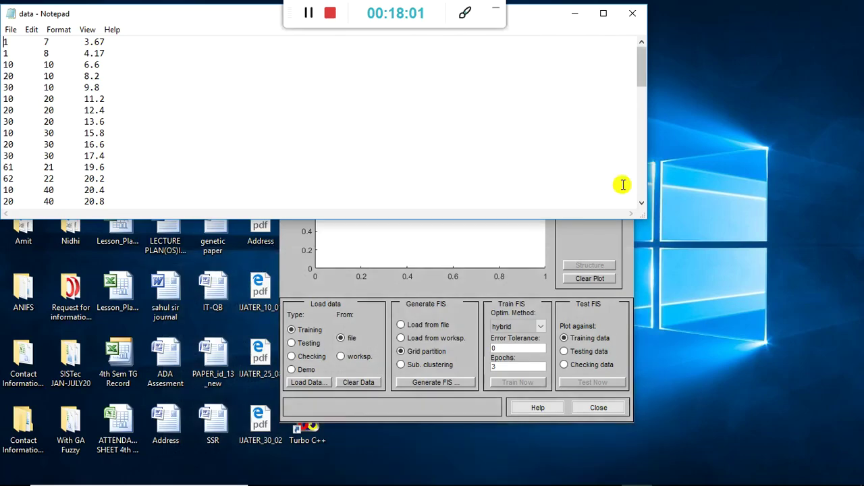
pyautogui.click(488, 459)
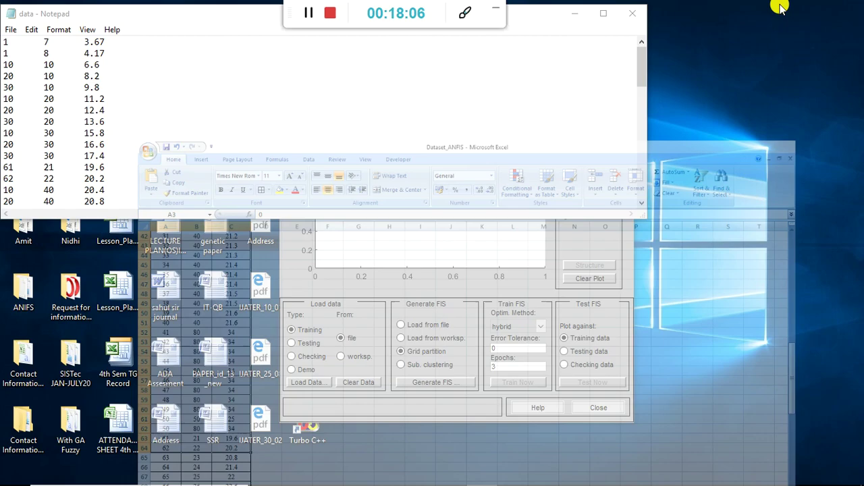
pyautogui.click(783, 7)
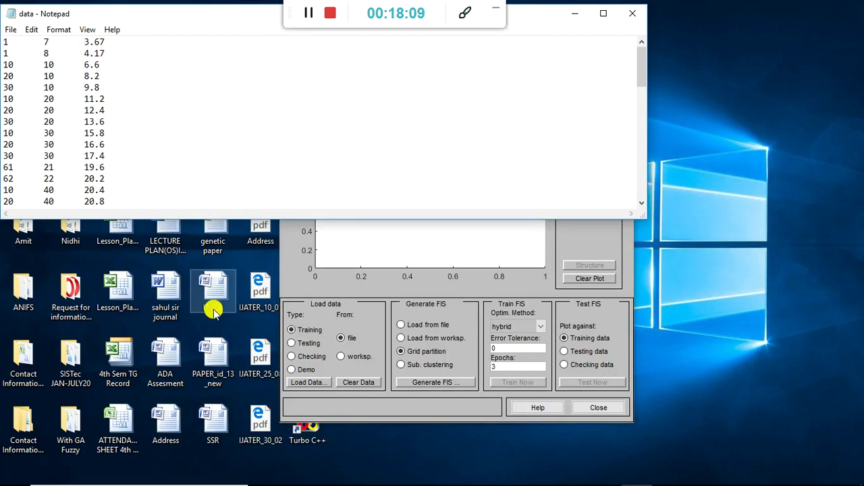
# - Open the ANIFS desktop folder in a maximized window, review the whole data_ANFIS text file, and close the file
pyautogui.click(27, 294)
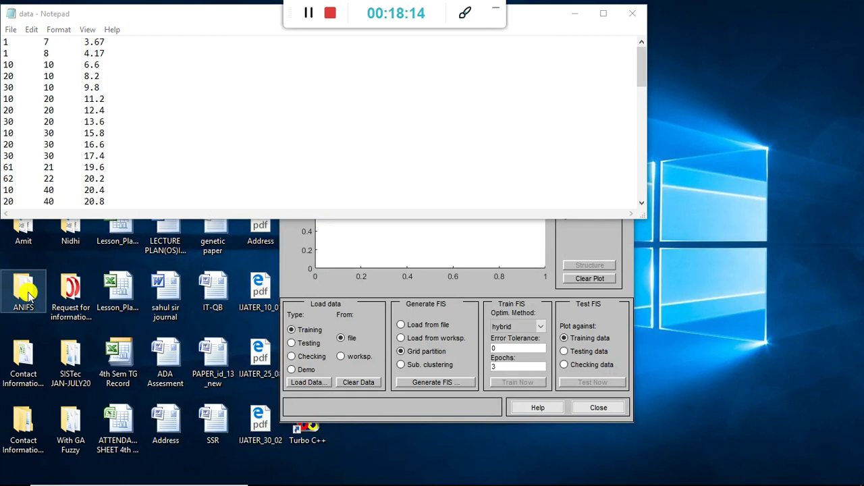
pyautogui.doubleClick(27, 294)
pyautogui.doubleClick(541, 94)
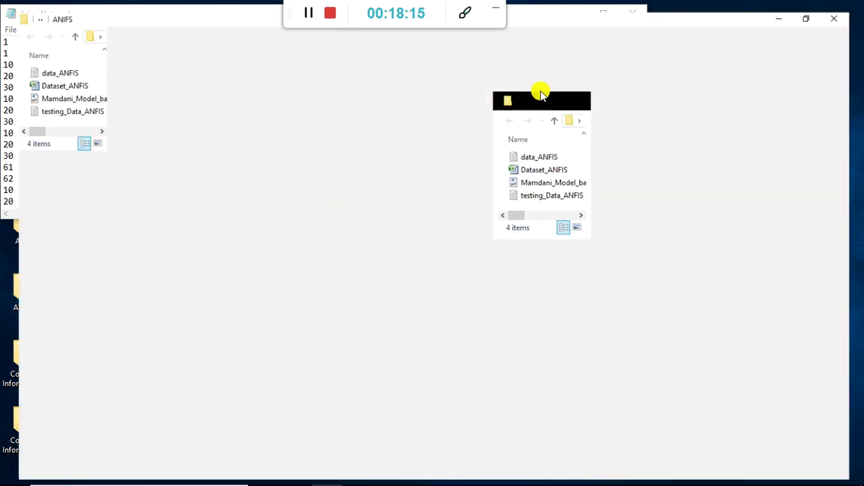
pyautogui.click(143, 137)
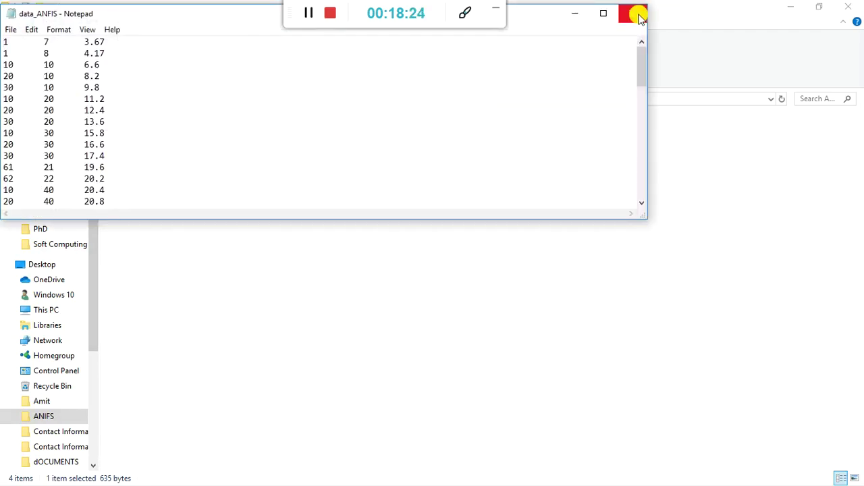
pyautogui.scroll(-15, 90, 103)
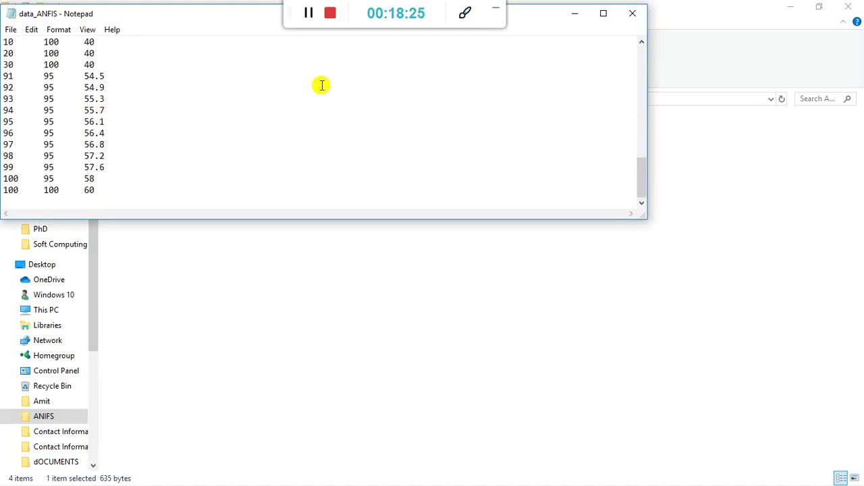
pyautogui.scroll(15, 475, 111)
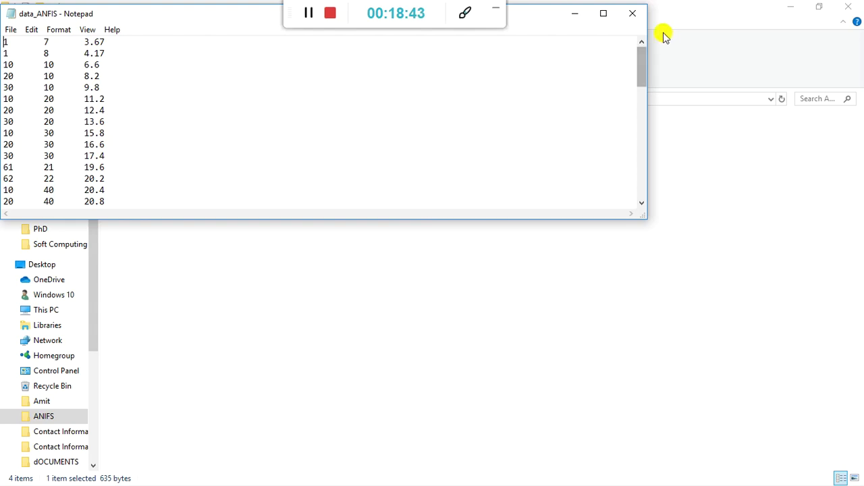
pyautogui.click(635, 14)
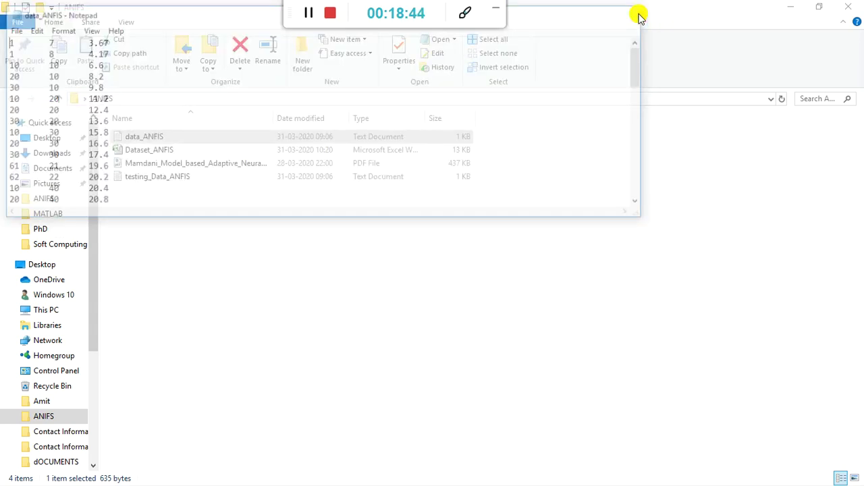
# - Review the testing_Data_ANFIS text file from the ANIFS folder, close it, and minimize the folder window
pyautogui.doubleClick(160, 179)
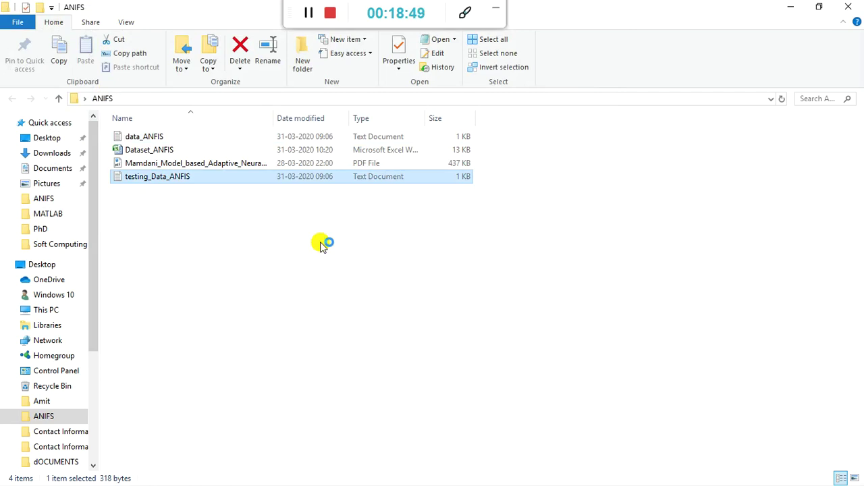
pyautogui.scroll(-6, 243, 155)
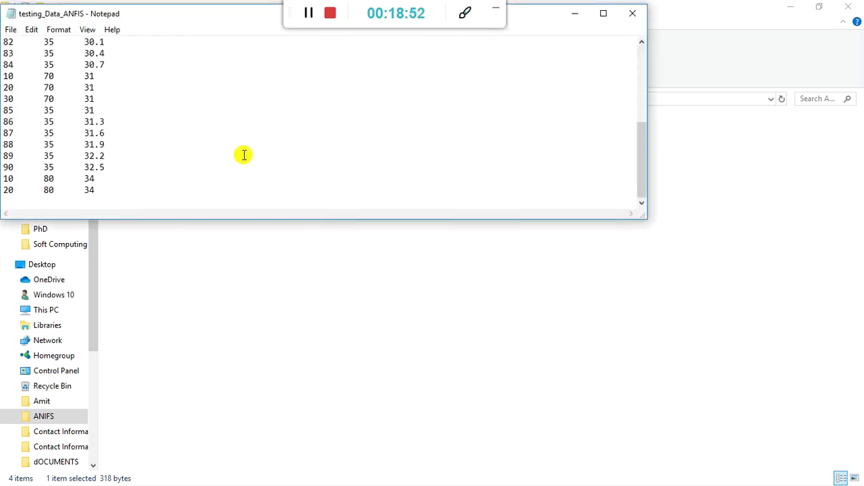
pyautogui.scroll(5, 243, 154)
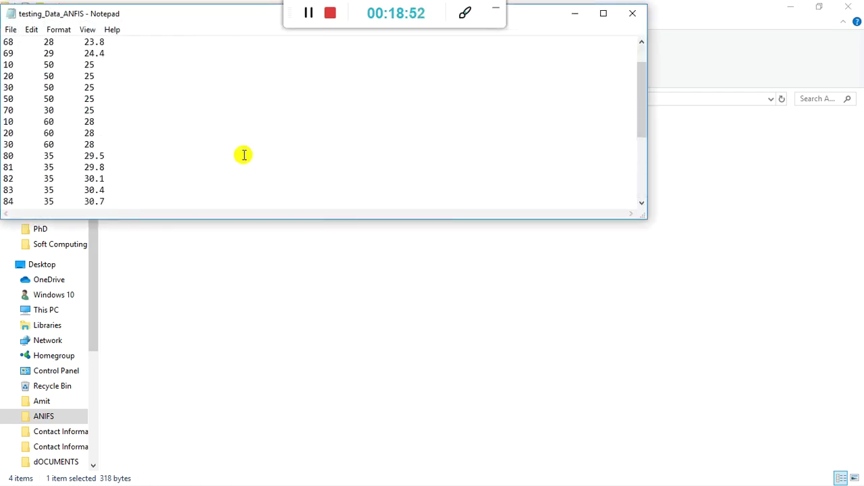
pyautogui.click(630, 15)
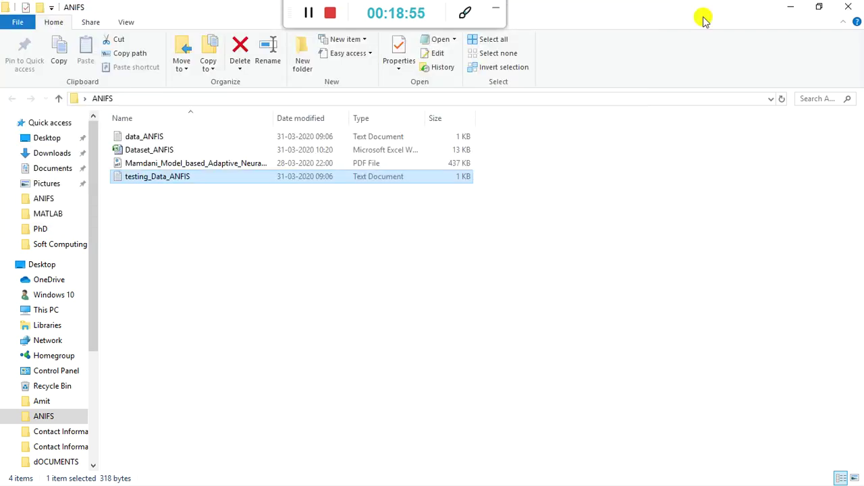
pyautogui.click(790, 8)
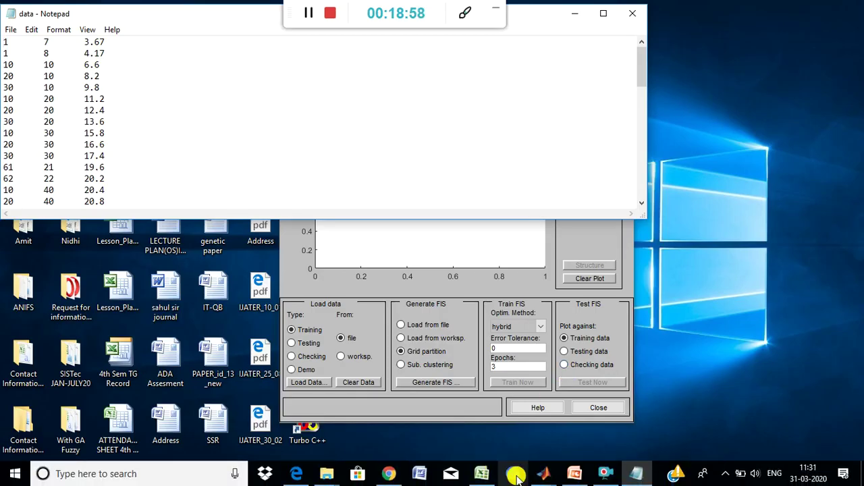
# - Switch to MATLAB and bring the untitled Neuro-Fuzzy Designer in front of the main window
pyautogui.click(543, 476)
pyautogui.click(502, 421)
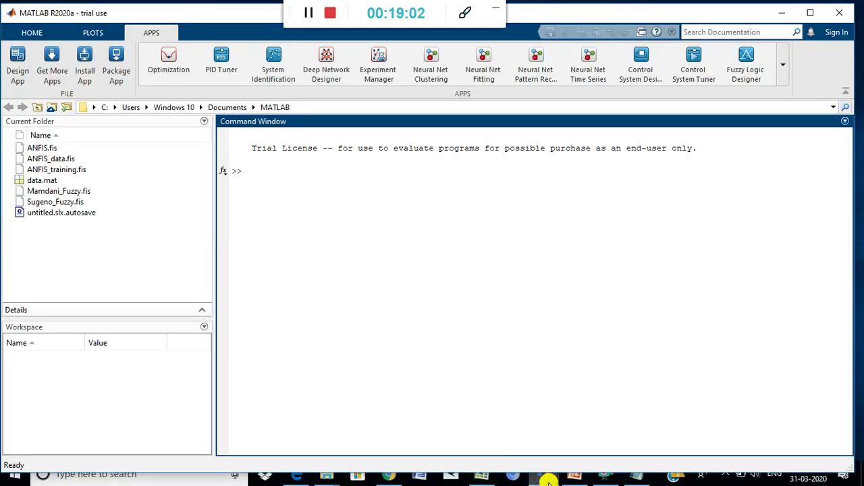
pyautogui.moveTo(545, 477)
pyautogui.click(618, 443)
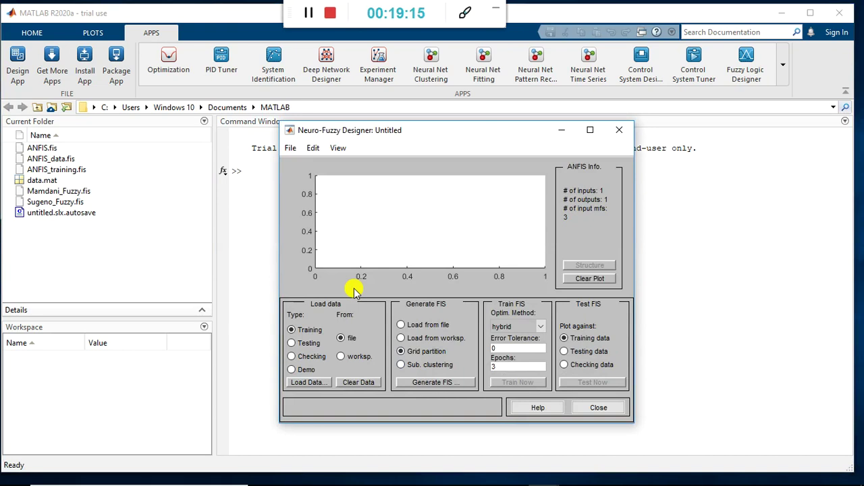
# - Load data_ANFIS from the ANIFS folder as the training data, showing all file types to find it
pyautogui.click(305, 382)
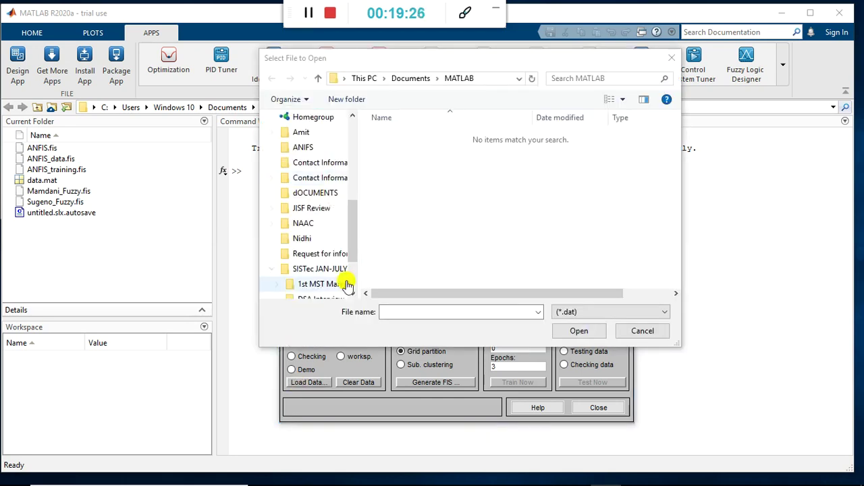
pyautogui.click(305, 148)
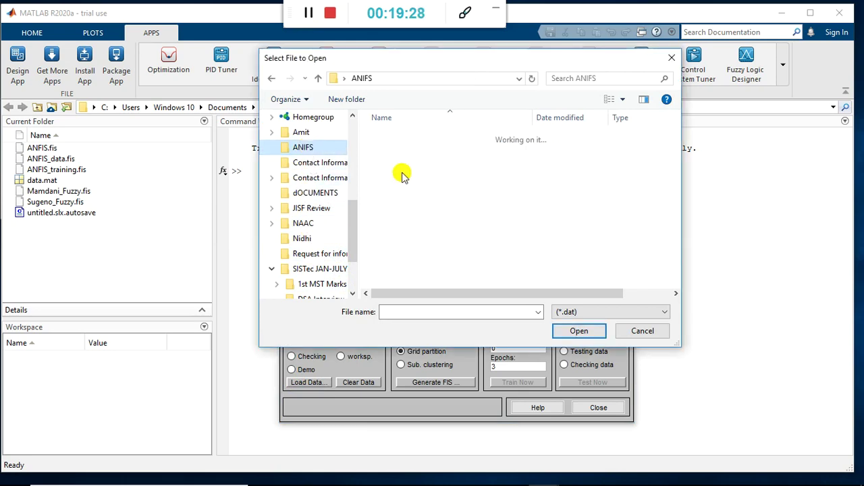
pyautogui.click(579, 315)
pyautogui.click(577, 331)
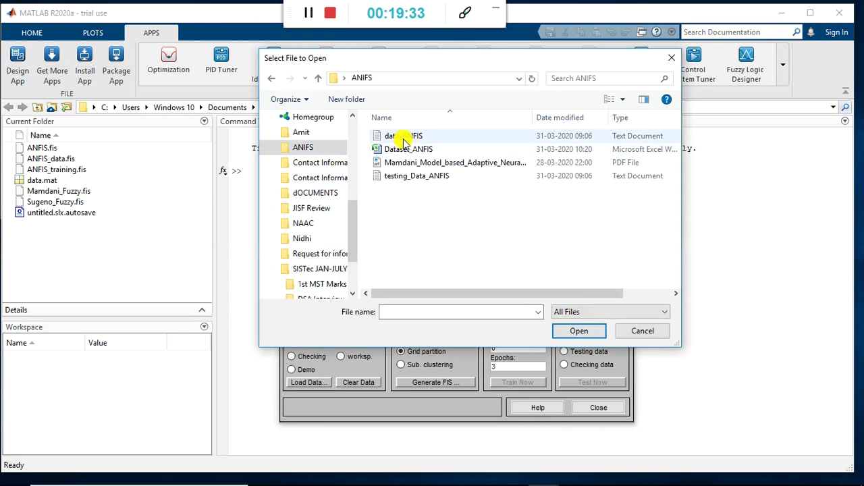
pyautogui.doubleClick(405, 138)
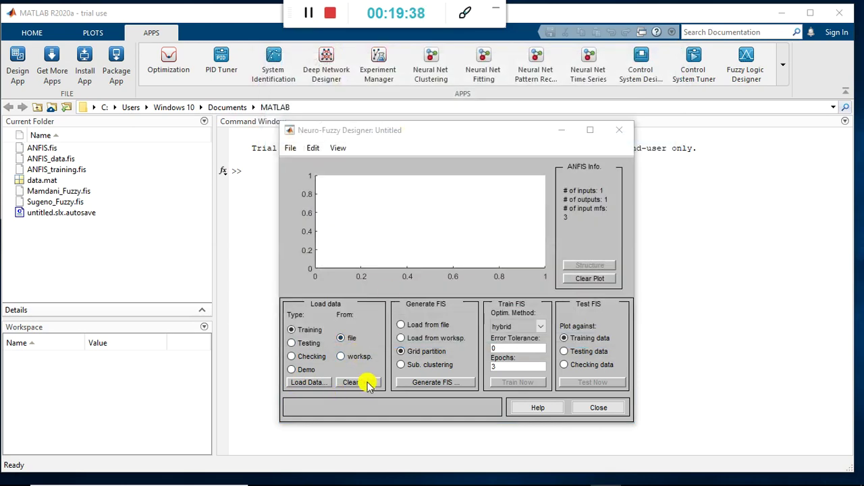
# - Start generating a grid-partition FIS and set the number of input membership functions to 3 3
pyautogui.click(432, 383)
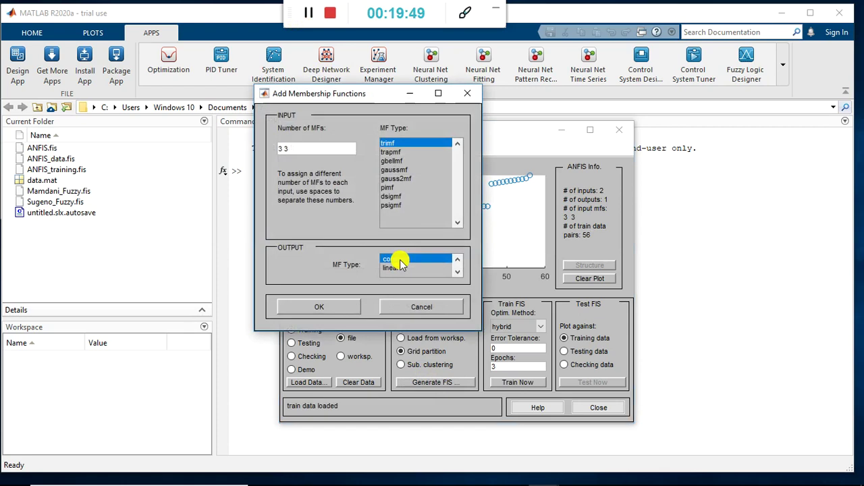
pyautogui.moveTo(375, 97); pyautogui.dragTo(732, 159)
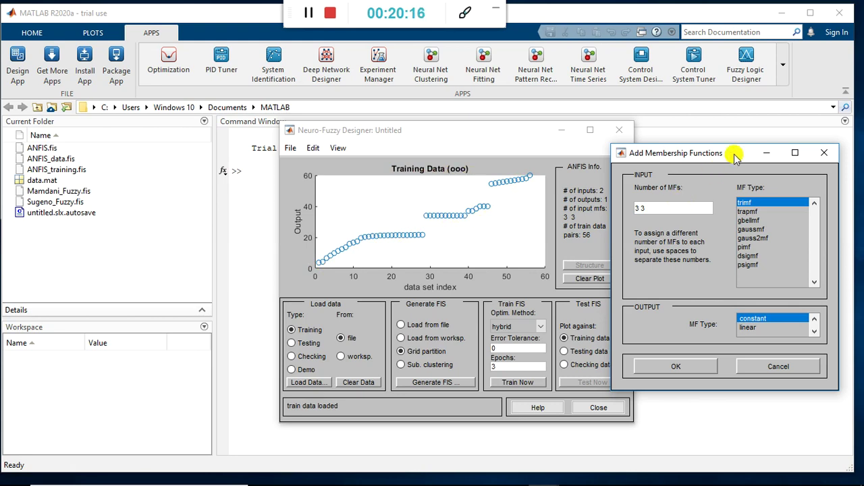
pyautogui.moveTo(743, 158); pyautogui.dragTo(625, 119)
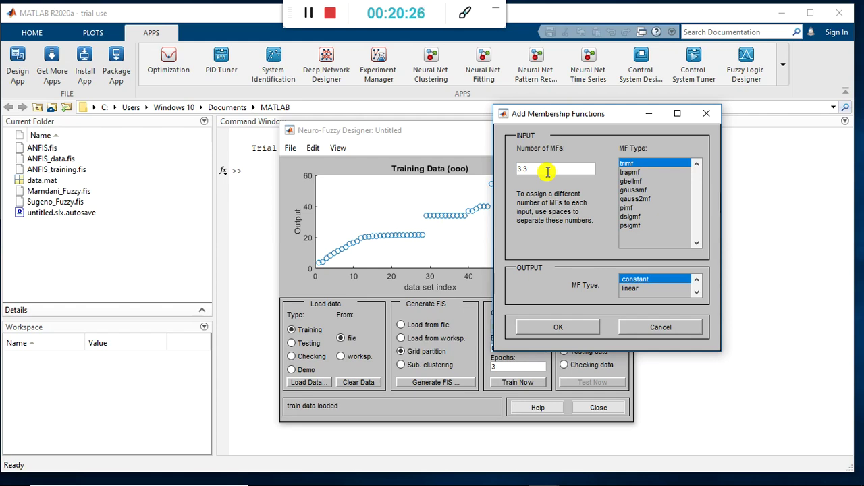
pyautogui.press('BackSpace')
pyautogui.press('BackSpace')
pyautogui.press('BackSpace')
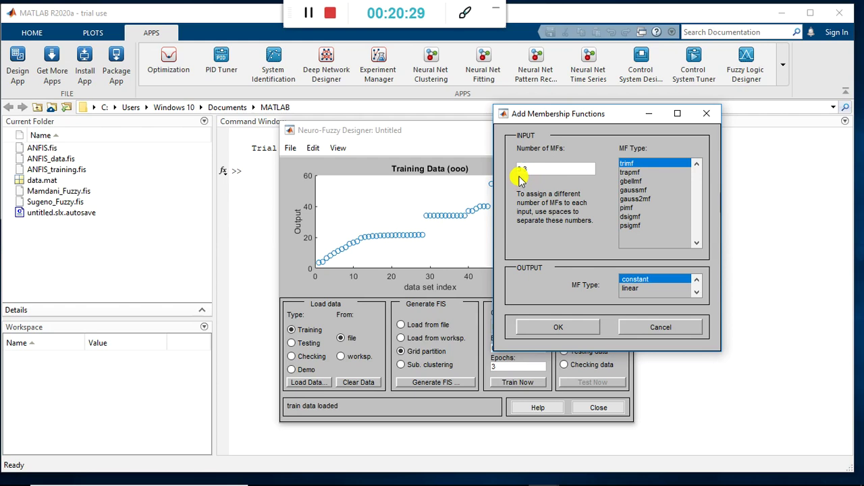
pyautogui.write('3 3')
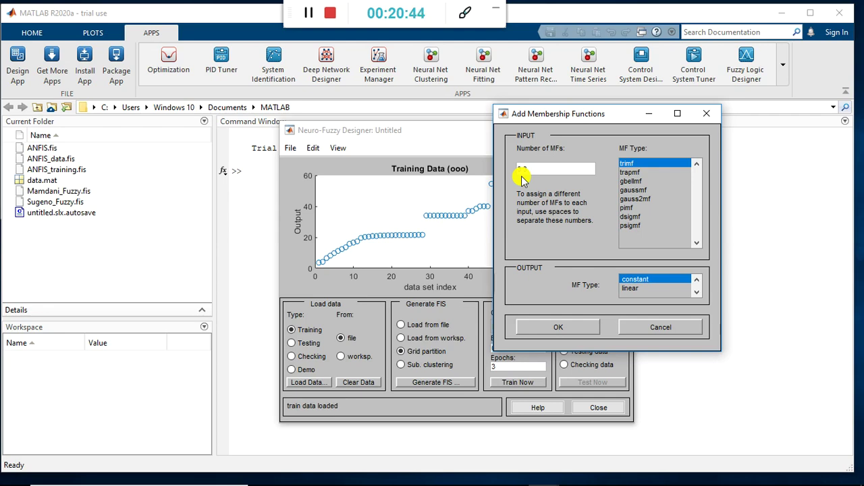
pyautogui.tripleClick(522, 168)
pyautogui.press('BackSpace')
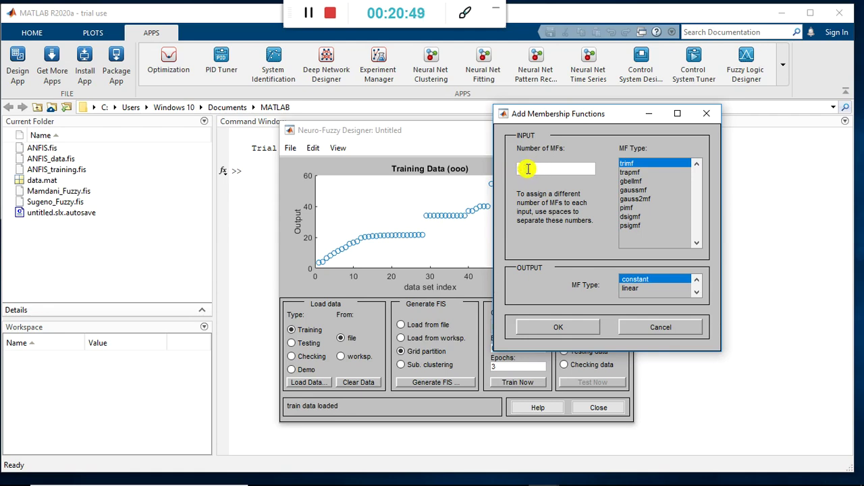
pyautogui.write('3 3')
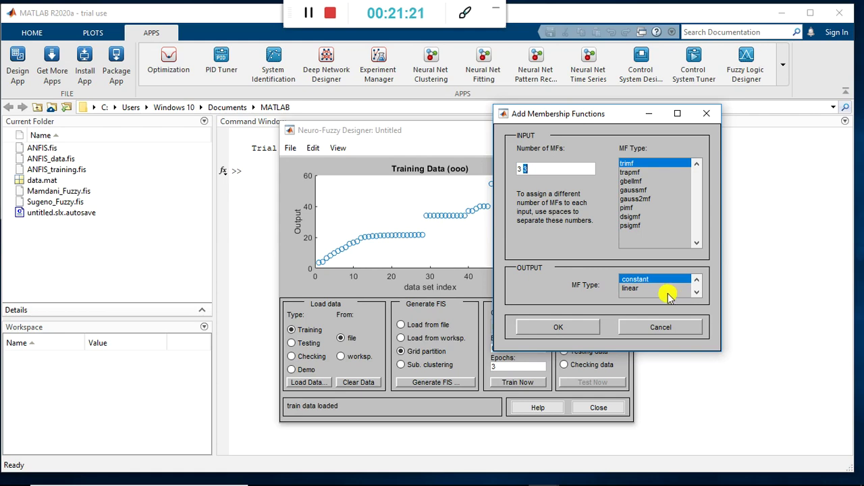
# - Choose the constant output membership function type and generate the FIS
pyautogui.click(650, 289)
pyautogui.click(640, 280)
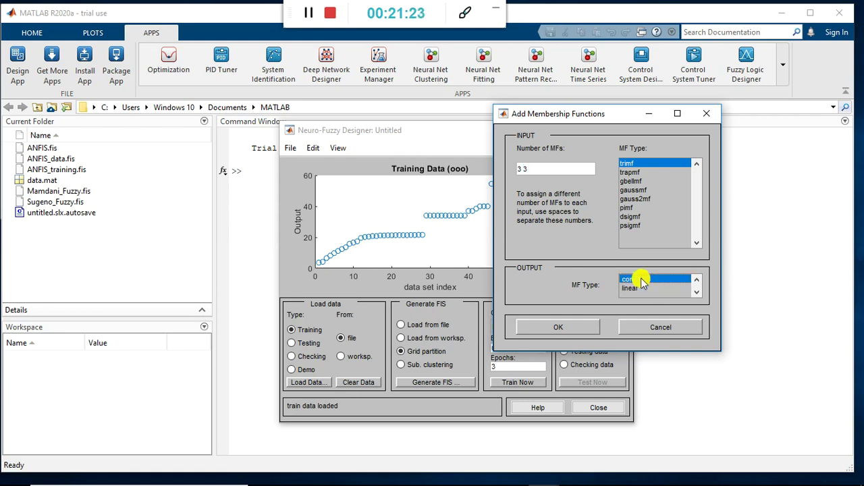
pyautogui.click(559, 327)
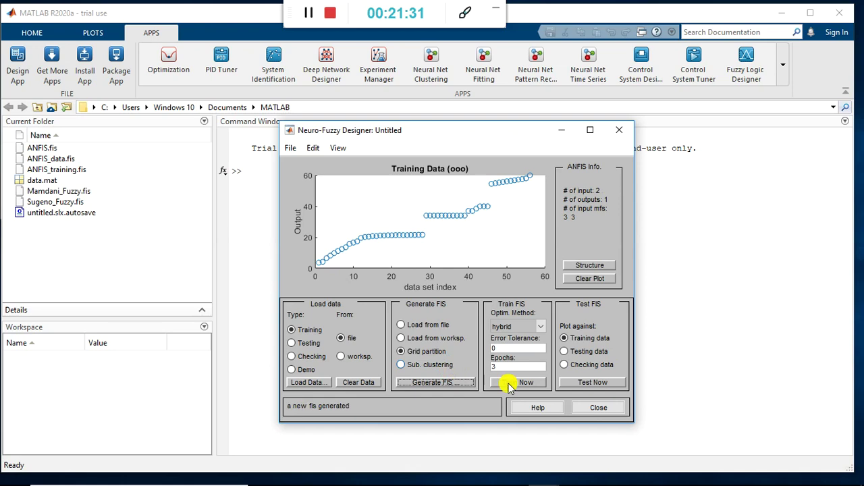
# - Train the FIS with the hybrid optimization method for 50 epochs, and view its ANFIS model structure
pyautogui.click(541, 327)
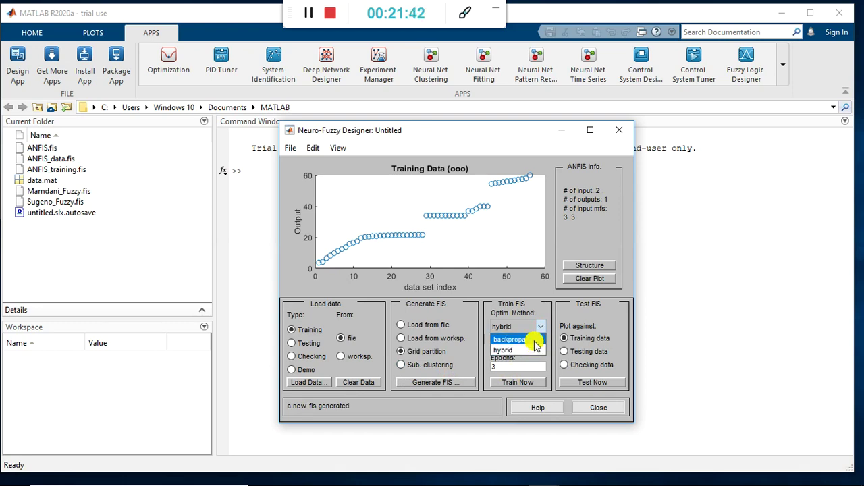
pyautogui.click(529, 352)
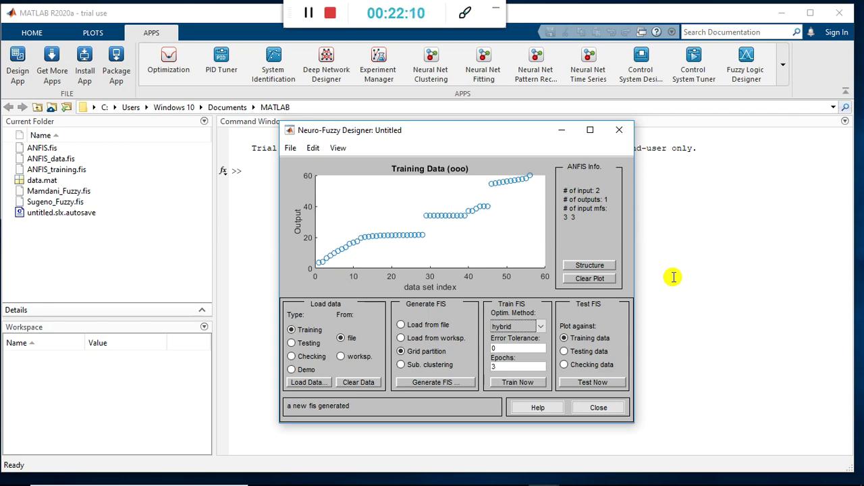
pyautogui.doubleClick(500, 366)
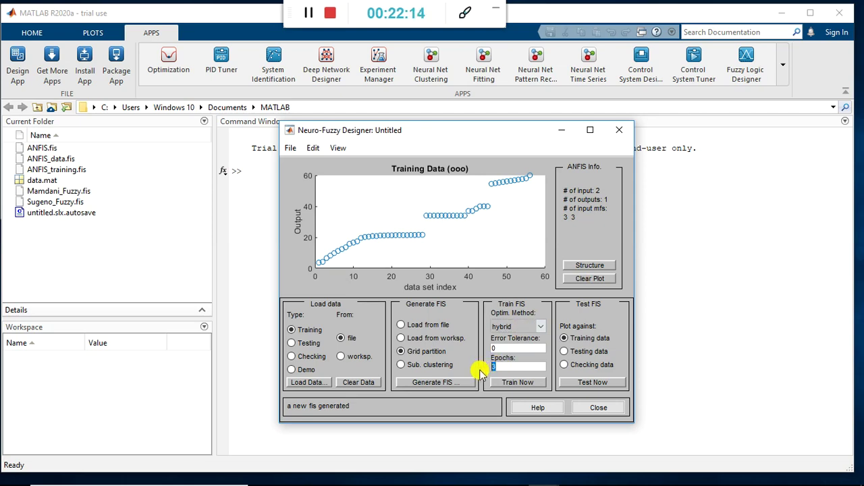
pyautogui.write('50')
pyautogui.click(517, 384)
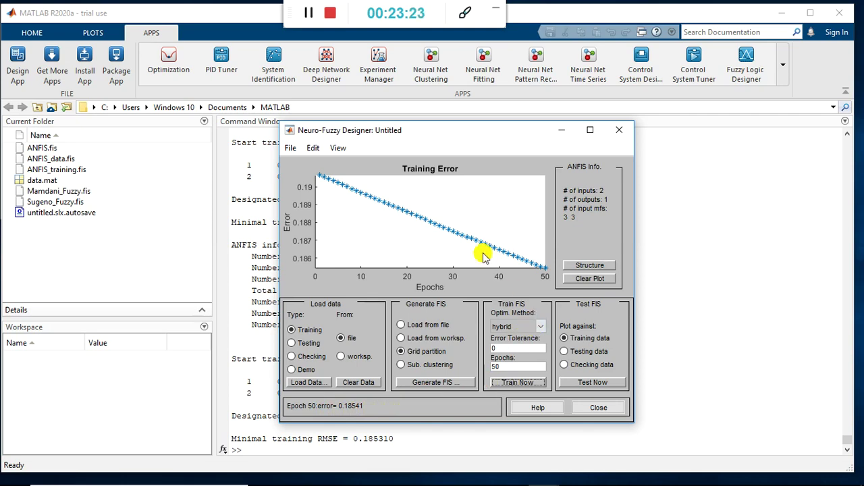
pyautogui.click(579, 266)
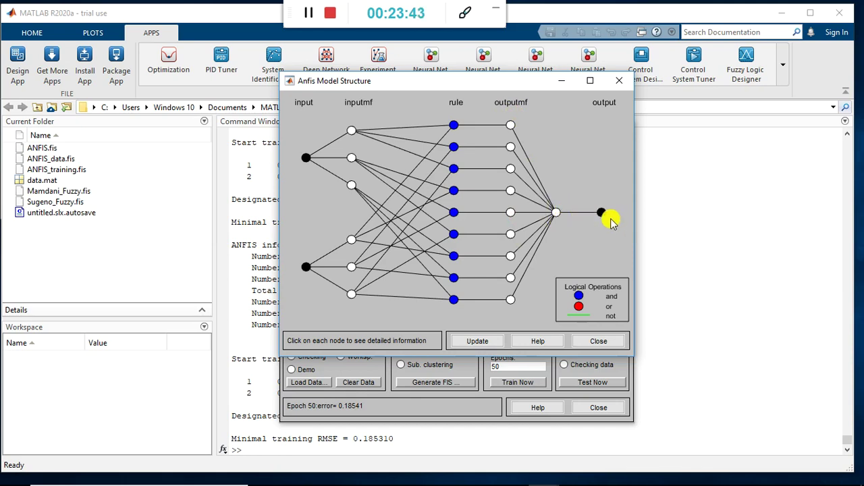
pyautogui.click(599, 342)
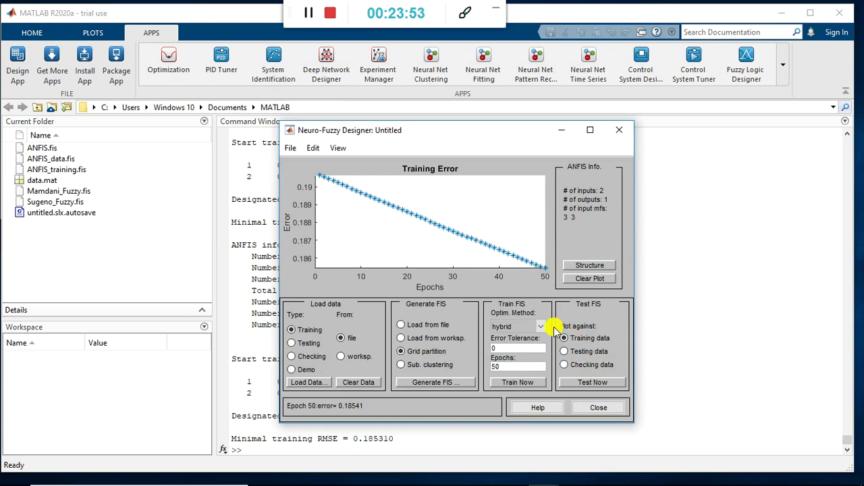
# - Load testing_Data_ANFIS from the ANIFS folder as the testing data, showing all file types to find it
pyautogui.click(292, 345)
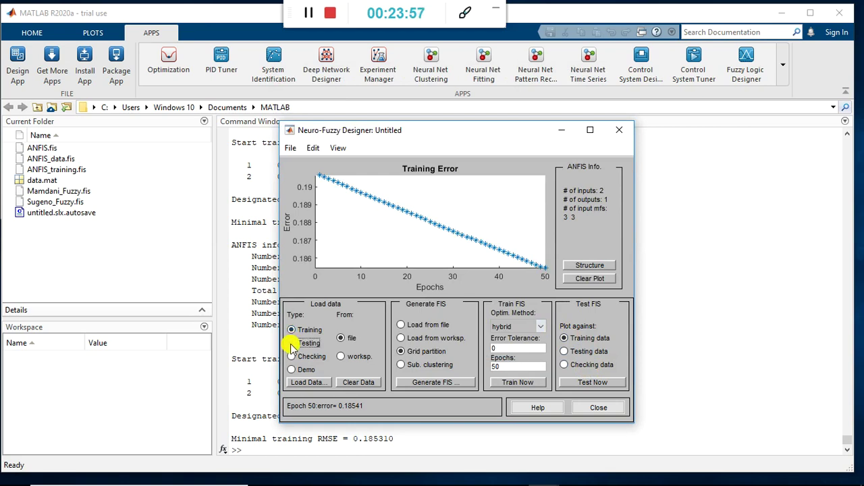
pyautogui.click(307, 383)
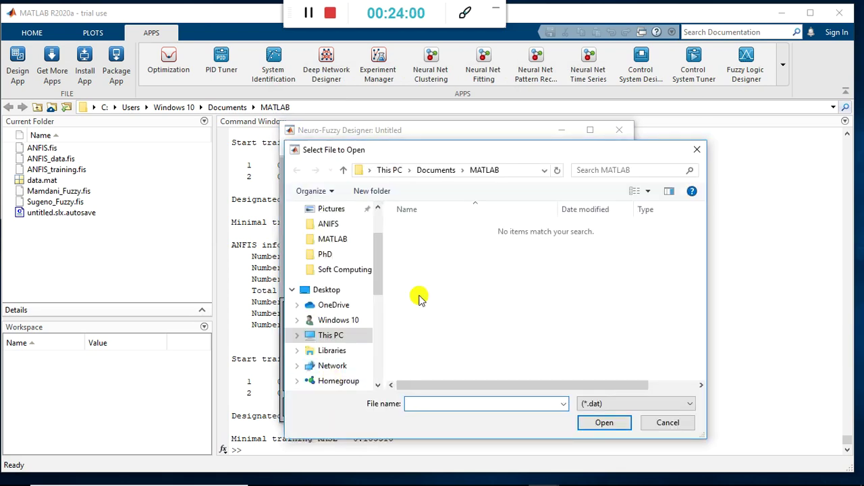
pyautogui.click(336, 228)
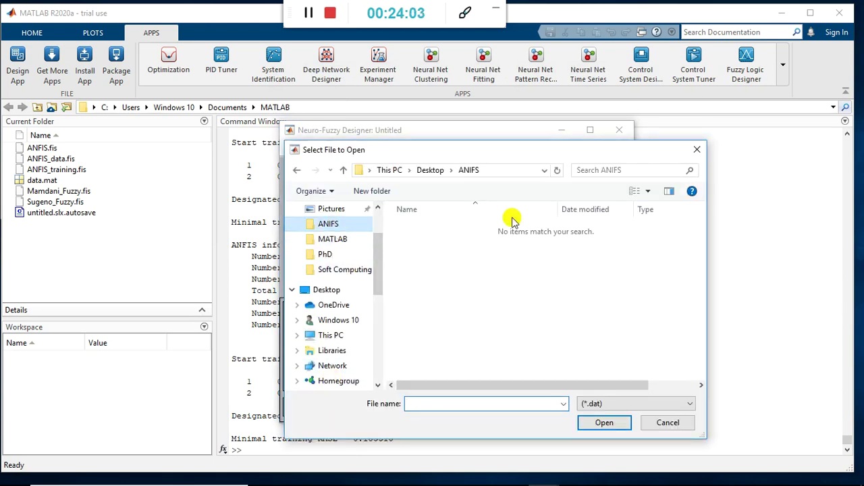
pyautogui.click(647, 403)
pyautogui.click(642, 426)
pyautogui.doubleClick(436, 269)
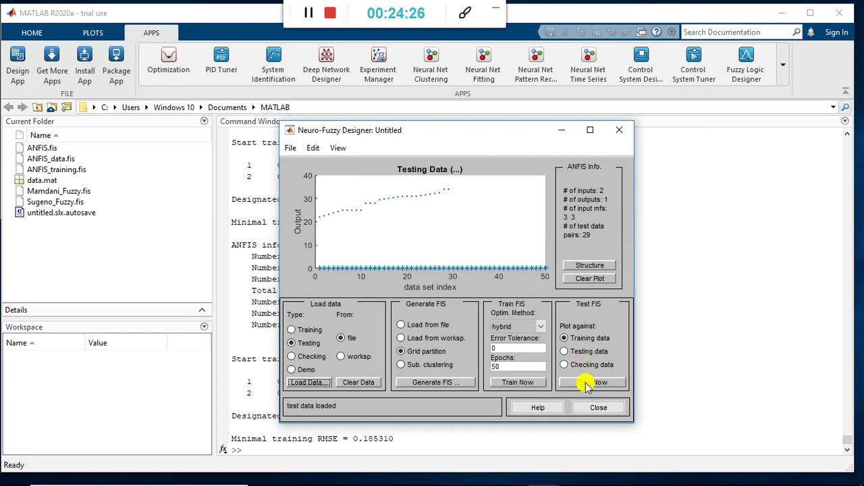
# - Test the FIS against the testing data and examine the output plot with the designer temporarily maximized
pyautogui.click(564, 352)
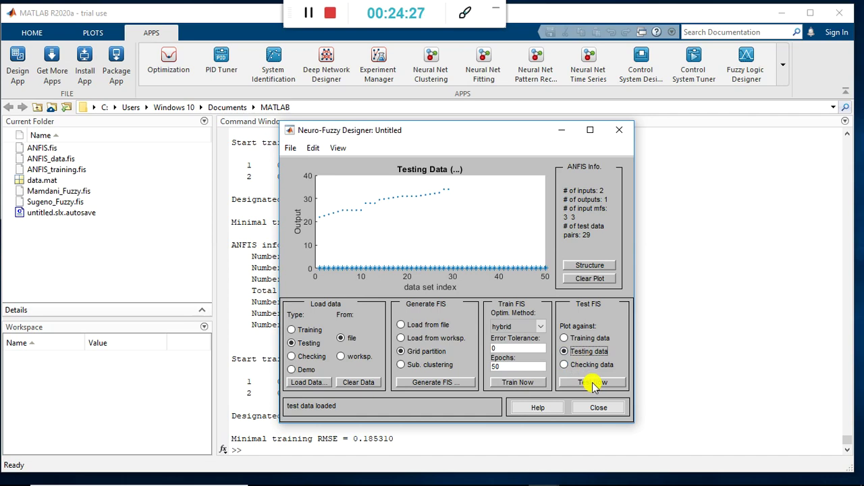
pyautogui.click(593, 383)
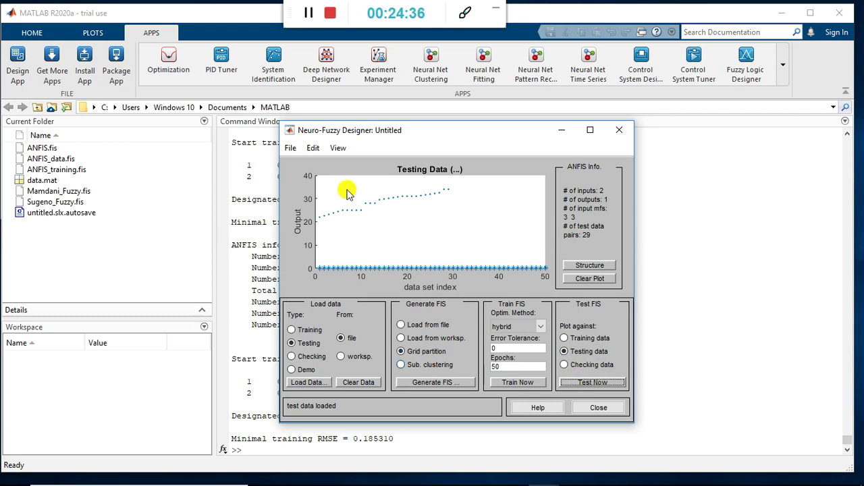
pyautogui.doubleClick(457, 131)
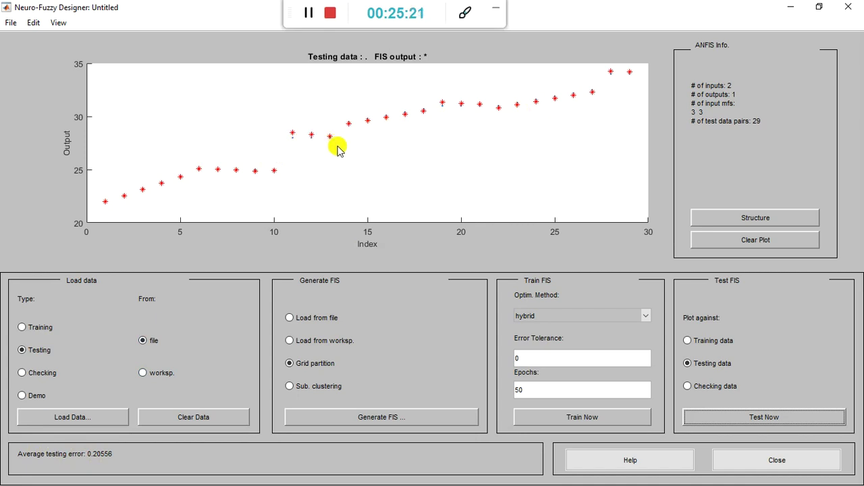
pyautogui.doubleClick(546, 9)
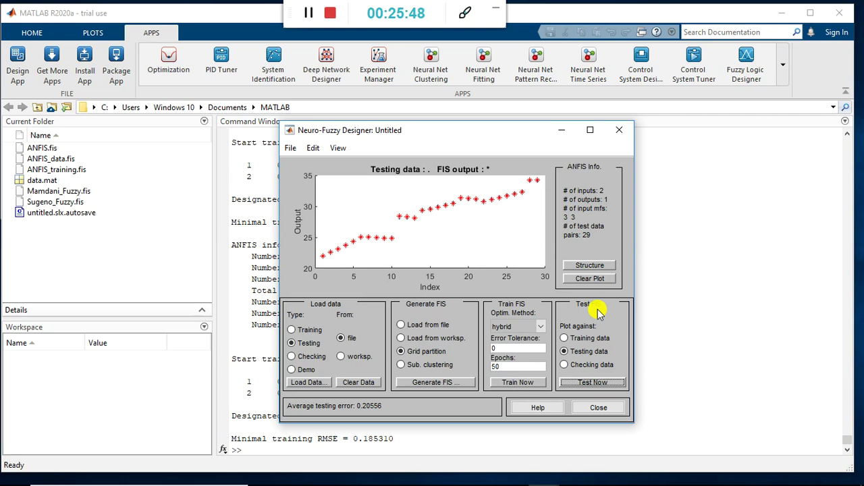
pyautogui.click(336, 148)
pyautogui.click(358, 171)
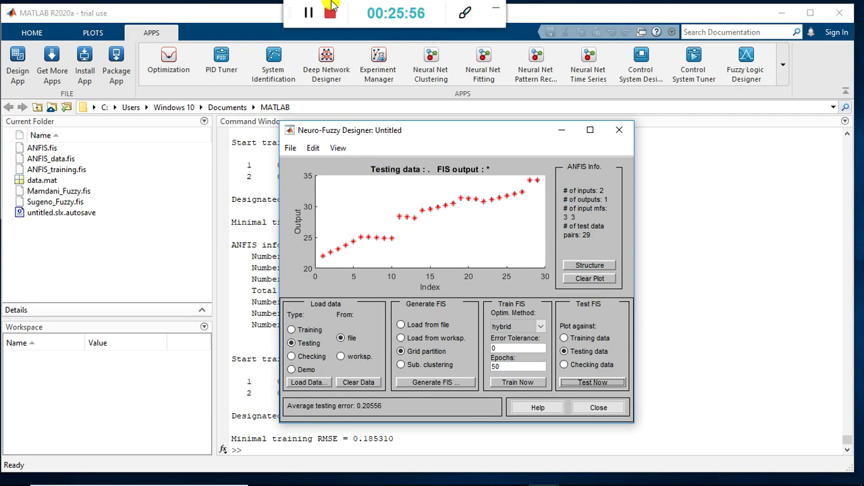
# - Open the Rule Viewer for the trained ANFIS model and evaluate it with the input vector [21;32]
pyautogui.click(308, 13)
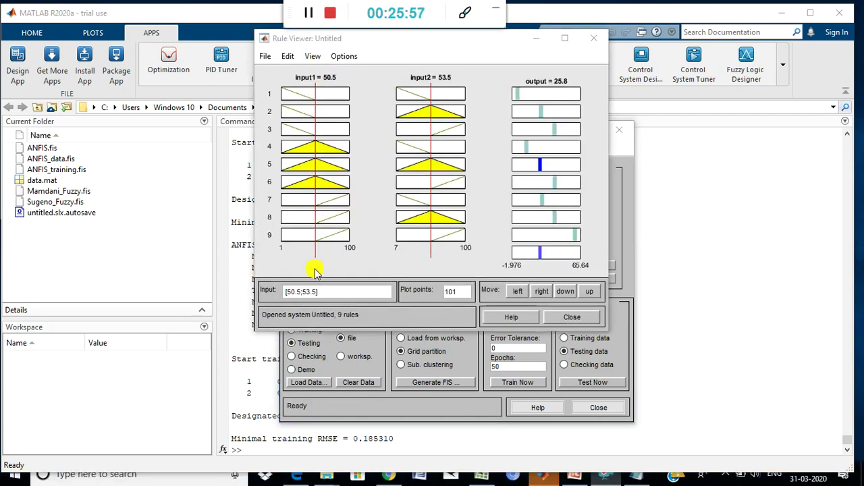
pyautogui.click(299, 291)
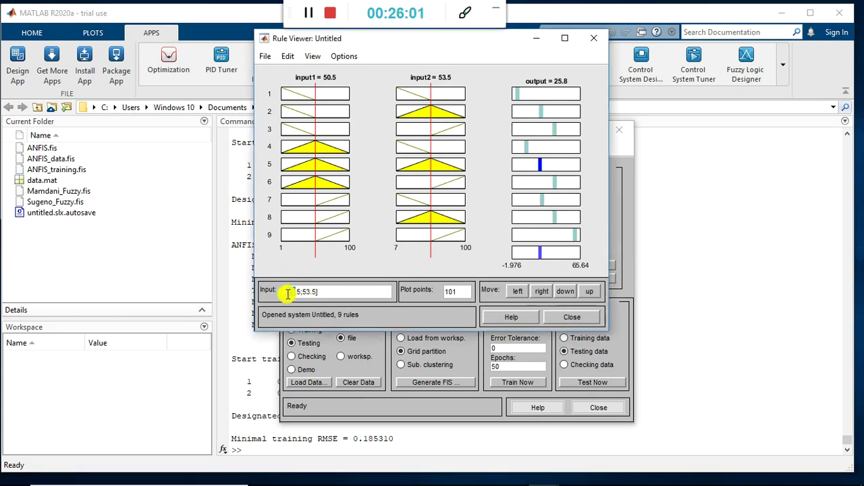
pyautogui.doubleClick(294, 295)
pyautogui.click(294, 295)
pyautogui.press('BackSpace')
pyautogui.press('BackSpace')
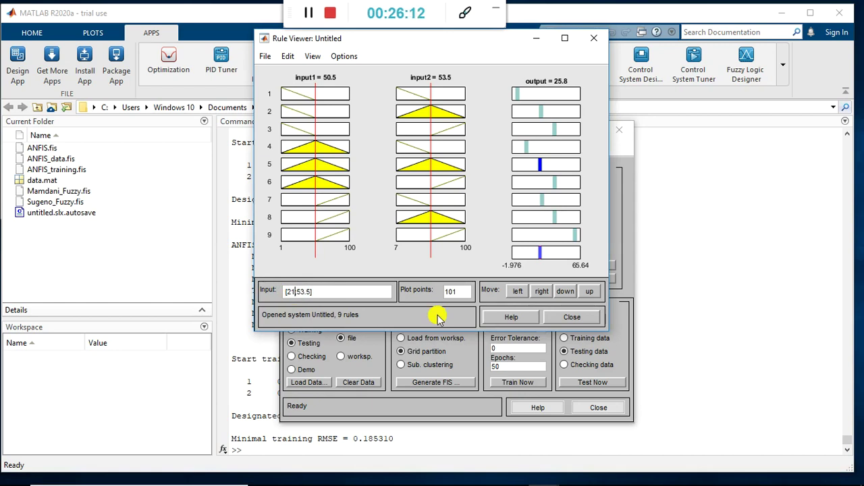
pyautogui.write('.')
pyautogui.press('BackSpace')
pyautogui.press('BackSpace')
pyautogui.press('BackSpace')
pyautogui.press('BackSpace')
pyautogui.write('3')
pyautogui.press('Return')
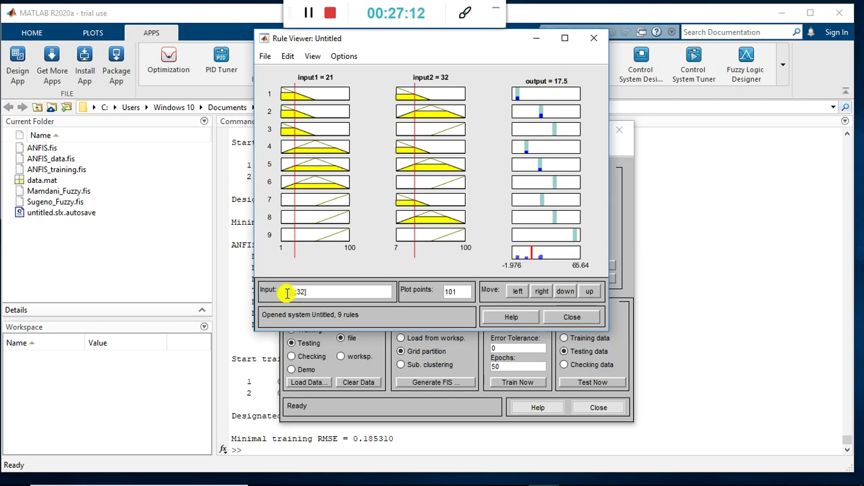
# - Evaluate the trained ANFIS model with the input vector [26;41]
pyautogui.press('BackSpace')
pyautogui.press('BackSpace')
pyautogui.write('41')
pyautogui.press('Return')
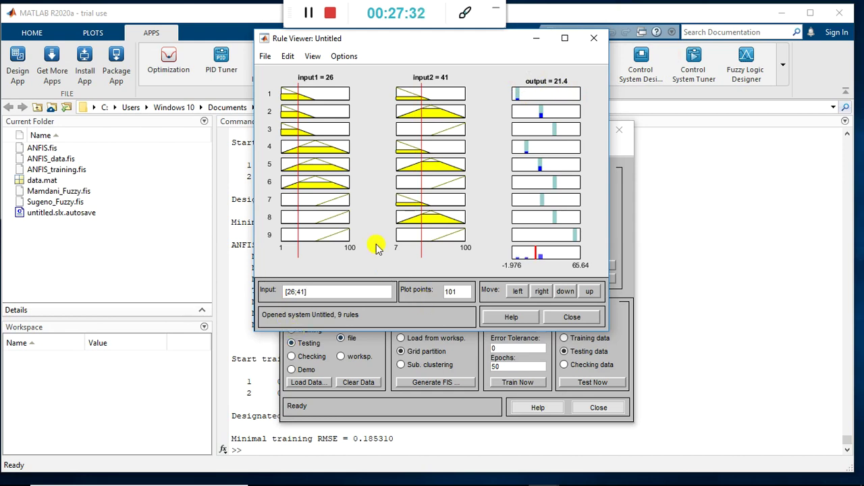
# - Evaluate the trained ANFIS model with the input vector [59;49]
pyautogui.doubleClick(289, 292)
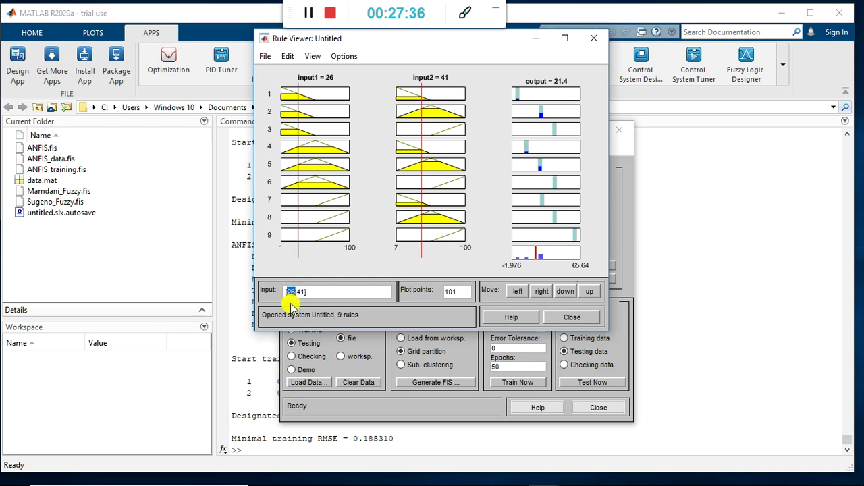
pyautogui.write('59')
pyautogui.press('BackSpace')
pyautogui.press('BackSpace')
pyautogui.press('BackSpace')
pyautogui.press('BackSpace')
pyautogui.press('BackSpace')
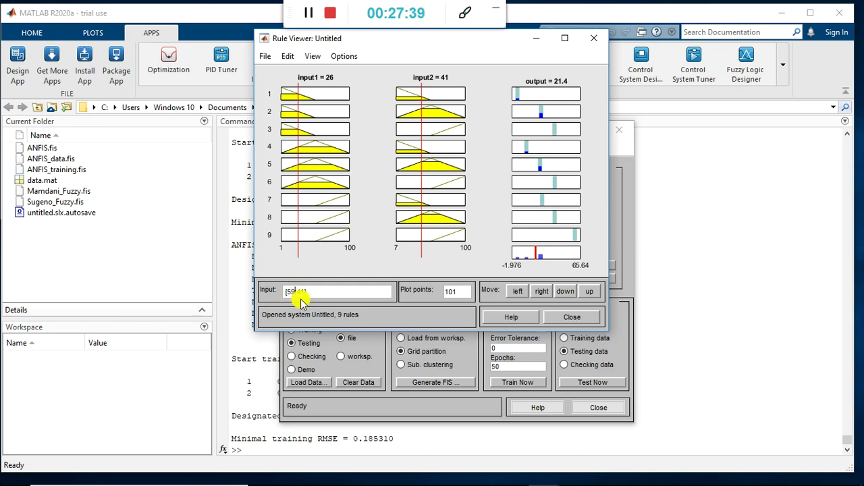
pyautogui.write('9;')
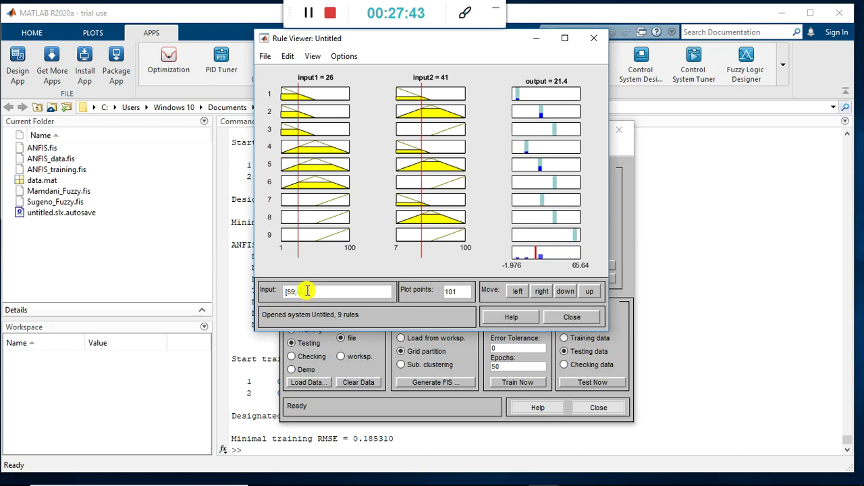
pyautogui.write('49]')
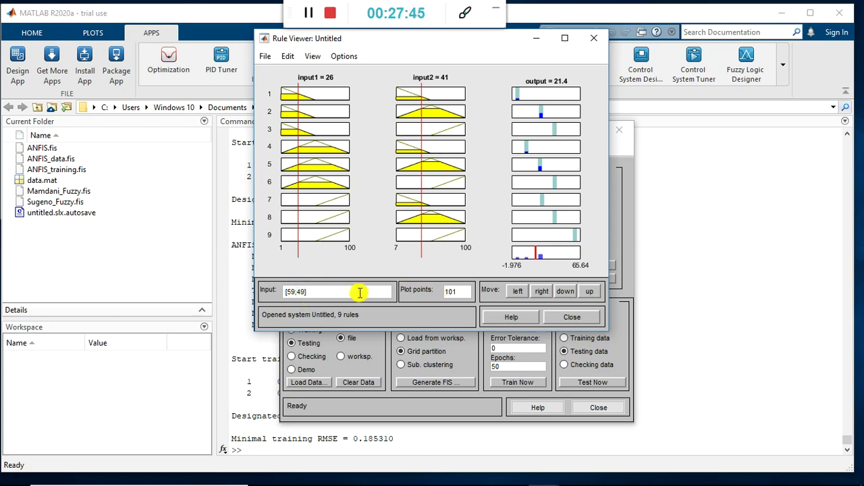
pyautogui.press('Return')
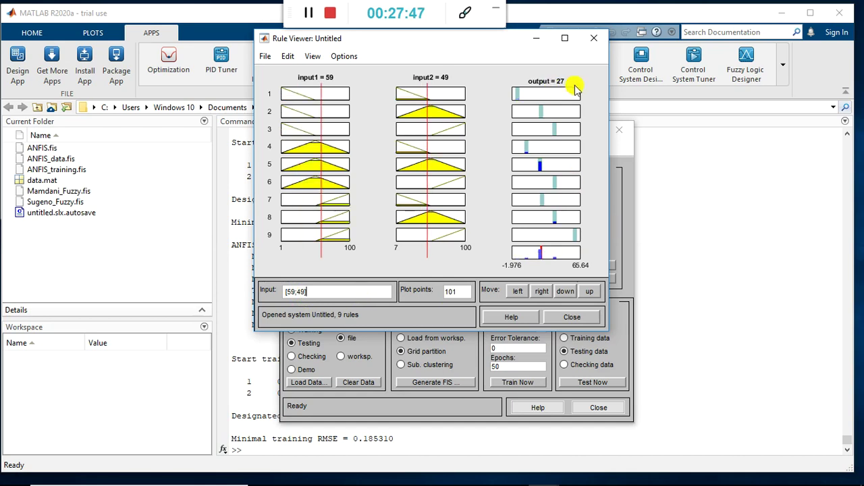
pyautogui.press('BackSpace')
pyautogui.press('BackSpace')
pyautogui.press('BackSpace')
pyautogui.press('BackSpace')
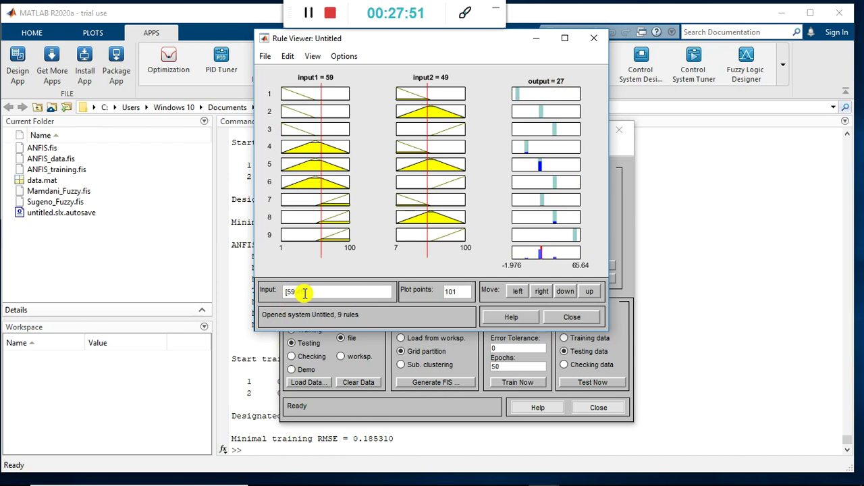
pyautogui.write(';49]')
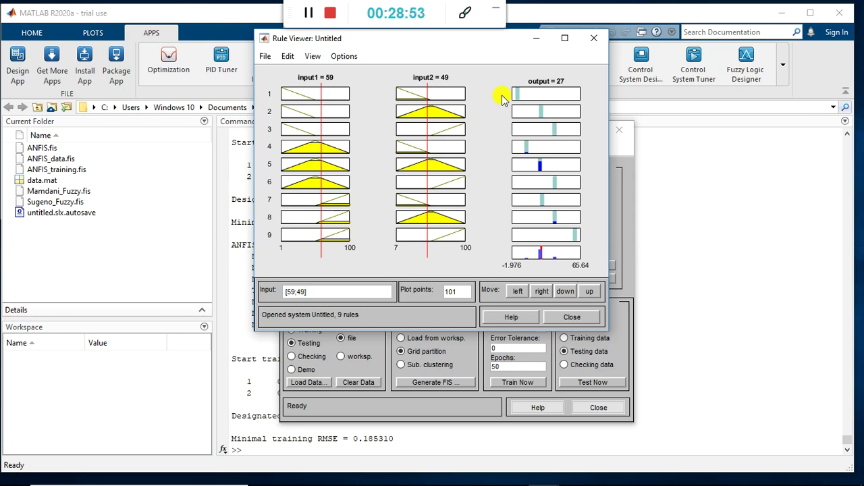
# - Evaluate the trained ANFIS model with the input vector [25;89], keeping the square brackets around the values
pyautogui.doubleClick(296, 291)
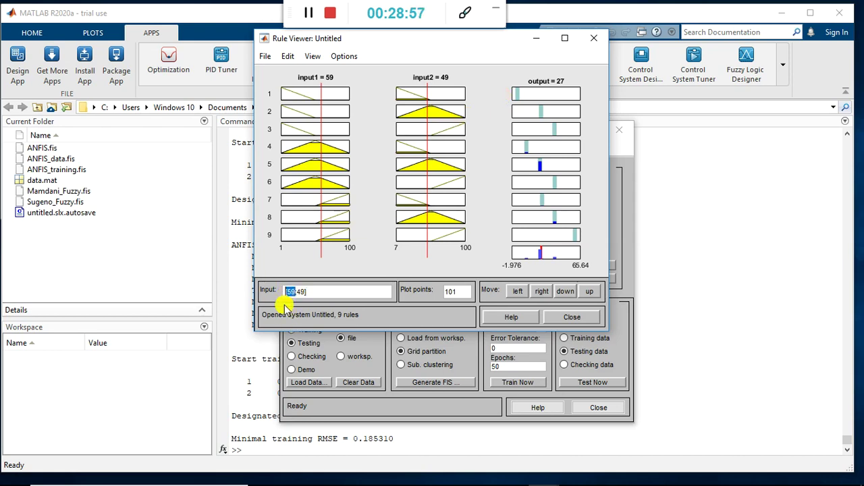
pyautogui.write('25')
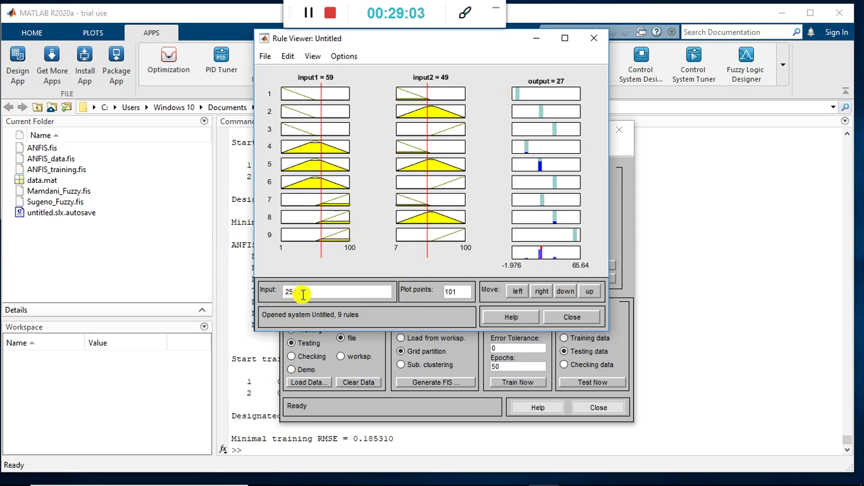
pyautogui.write(';89')
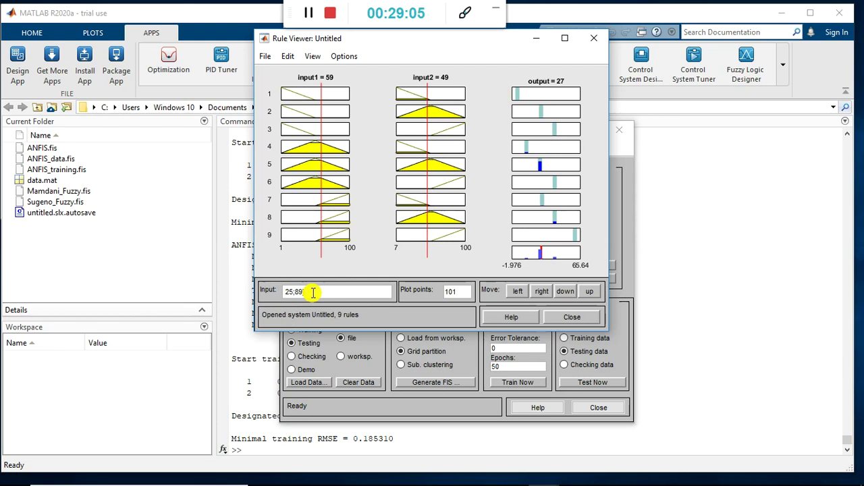
pyautogui.press('Left')
pyautogui.press('Left')
pyautogui.press('Left')
pyautogui.press('Home')
pyautogui.write('[')
pyautogui.write(']')
pyautogui.press('Return')
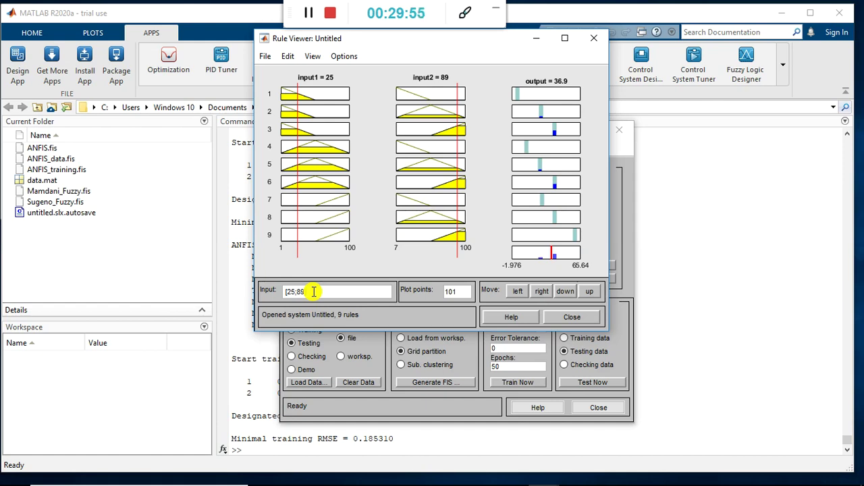
# - Close the Rule Viewer and open the Sugeno model by running fuzzyLogicDesigner('Sugeno_fuzzy.fis') at the MATLAB prompt
pyautogui.click(503, 320)
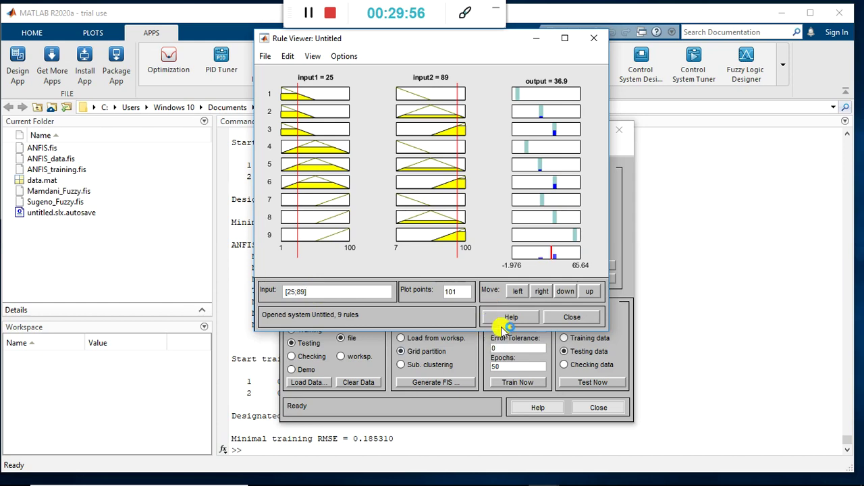
pyautogui.click(572, 316)
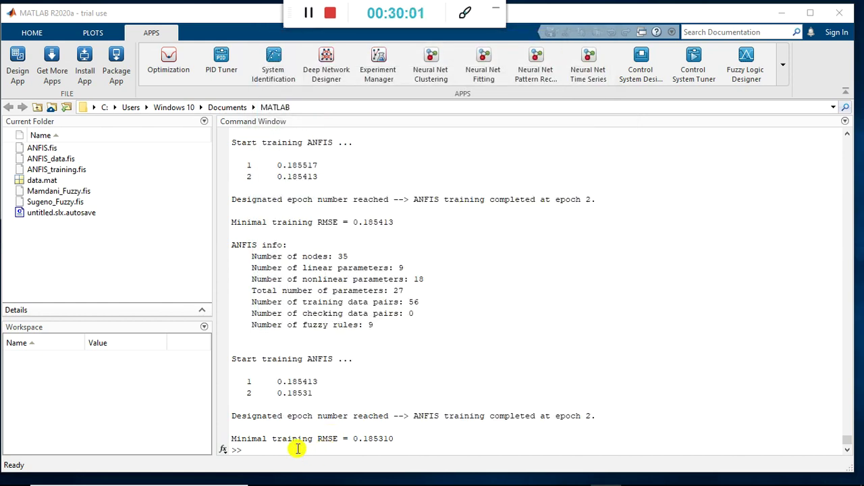
pyautogui.click(298, 449)
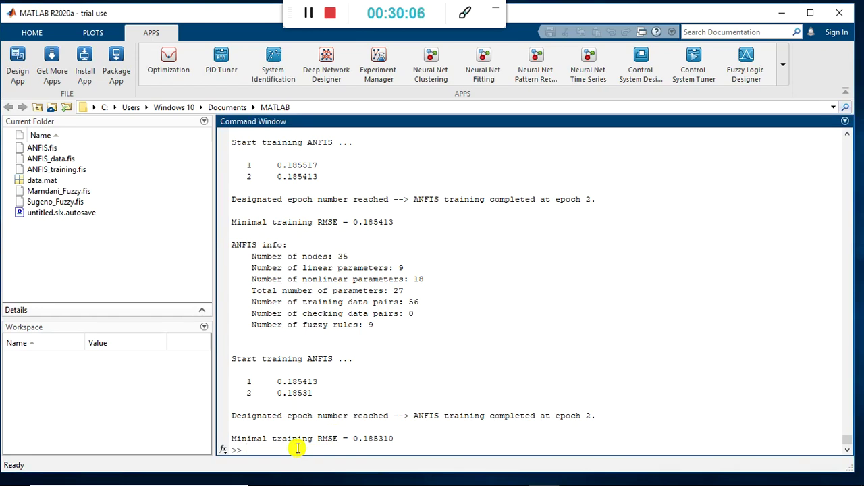
pyautogui.write('fuzzy')
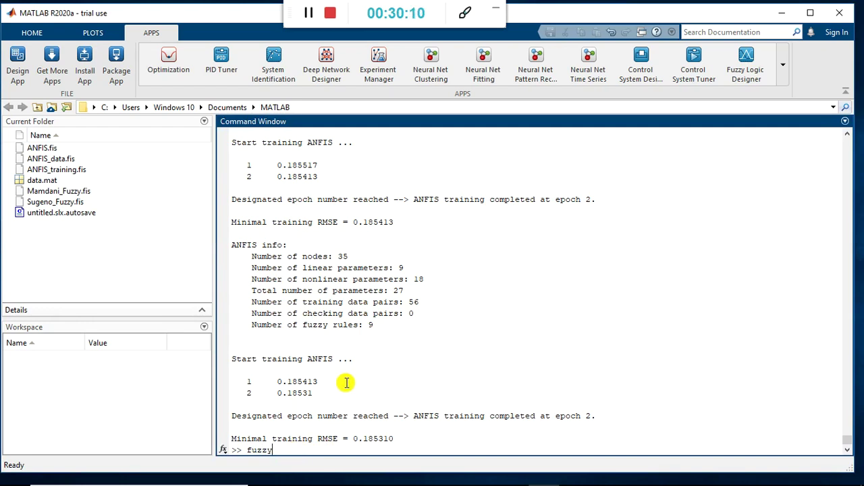
pyautogui.write('Logic')
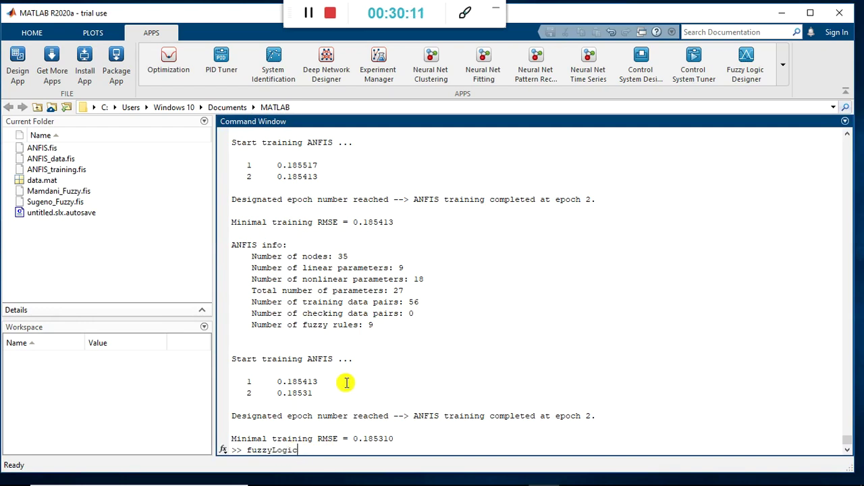
pyautogui.write('Designer(')
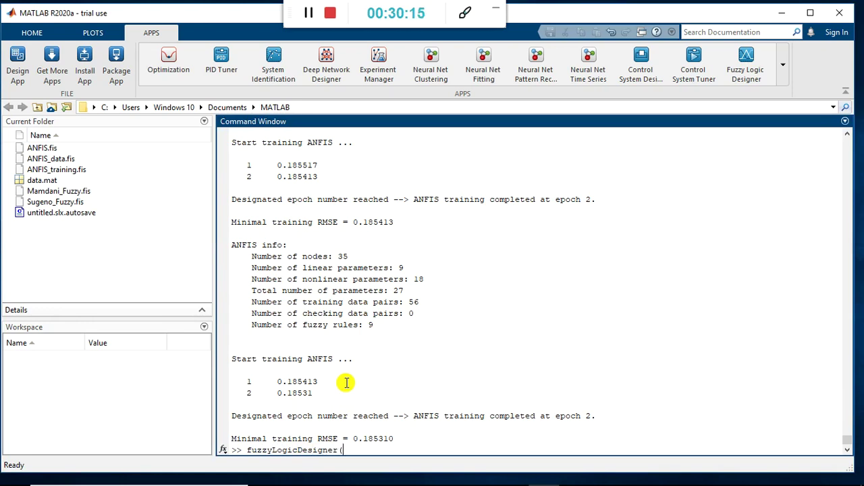
pyautogui.write("'Sugeno_")
pyautogui.write("fuzzy.fis'")
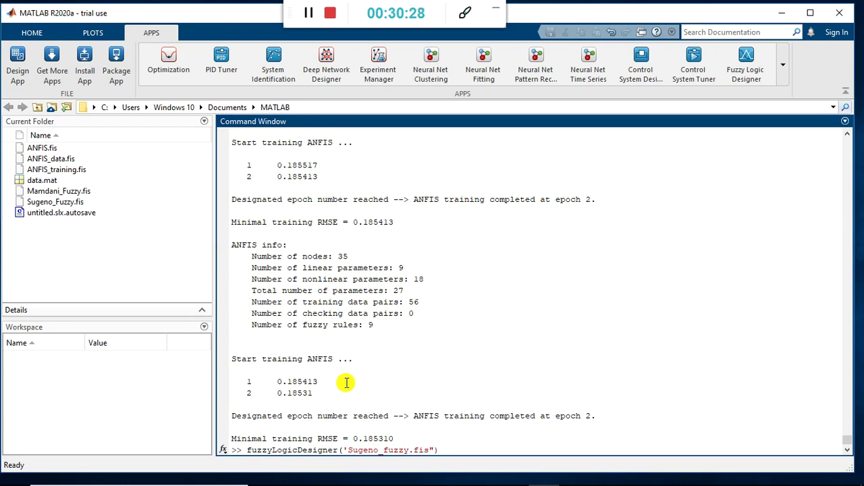
pyautogui.press('BackSpace')
pyautogui.write("'")
pyautogui.press('Return')
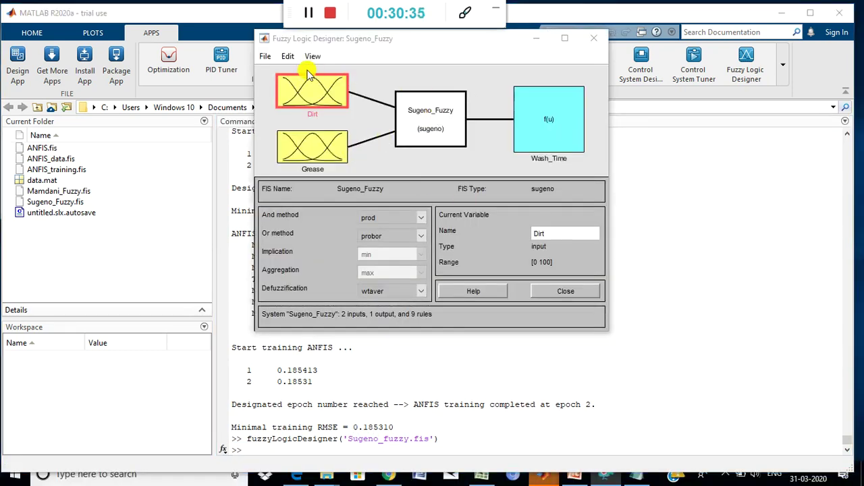
# - Show the Sugeno model's rules in the Rule Viewer and evaluate them for Dirt 21 and Grease 32
pyautogui.click(314, 58)
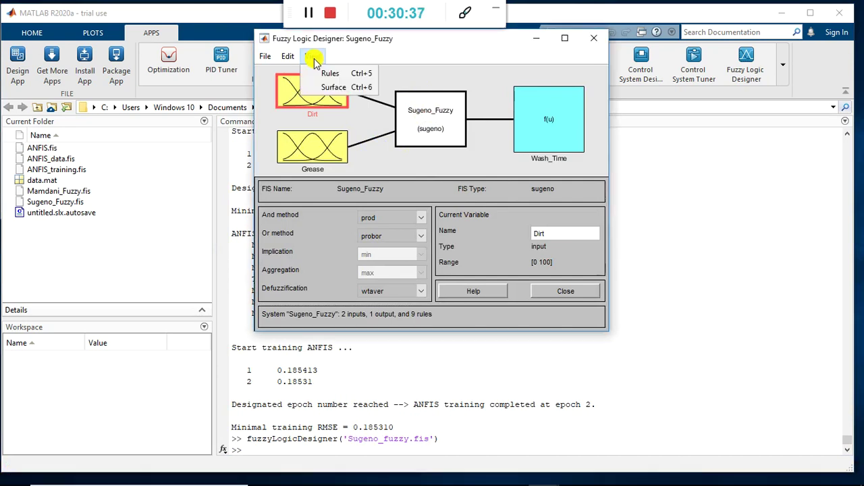
pyautogui.click(329, 73)
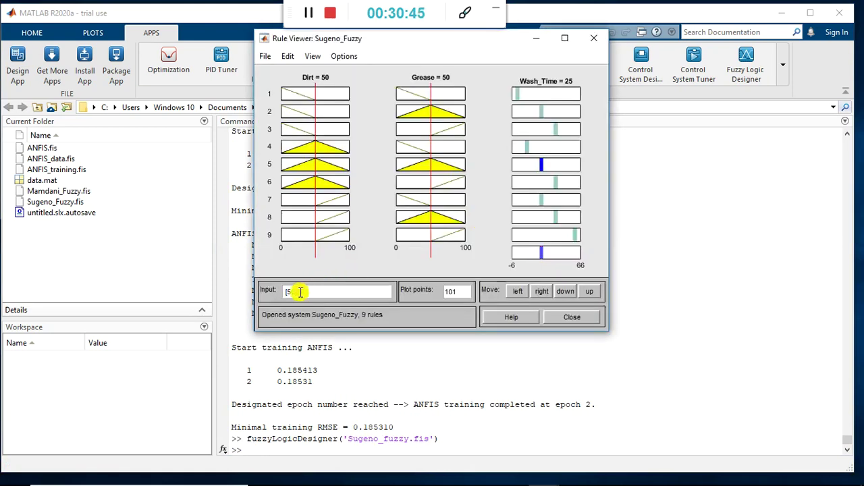
pyautogui.doubleClick(288, 291)
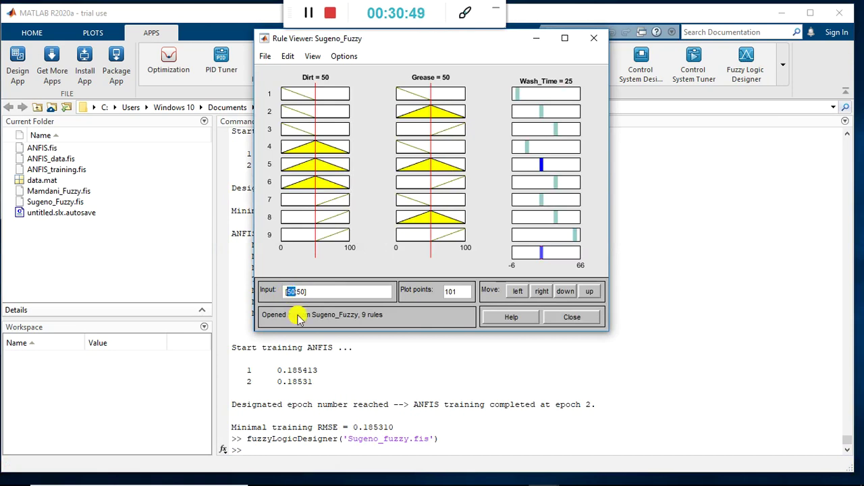
pyautogui.write('21')
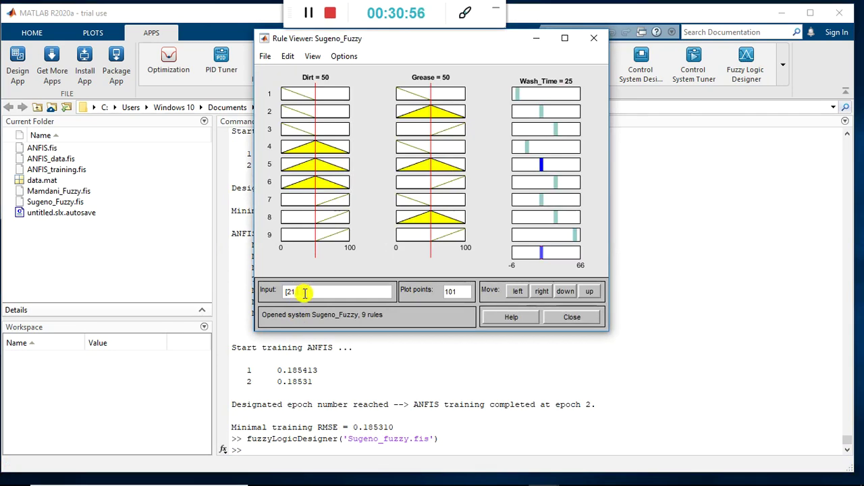
pyautogui.write(';32]')
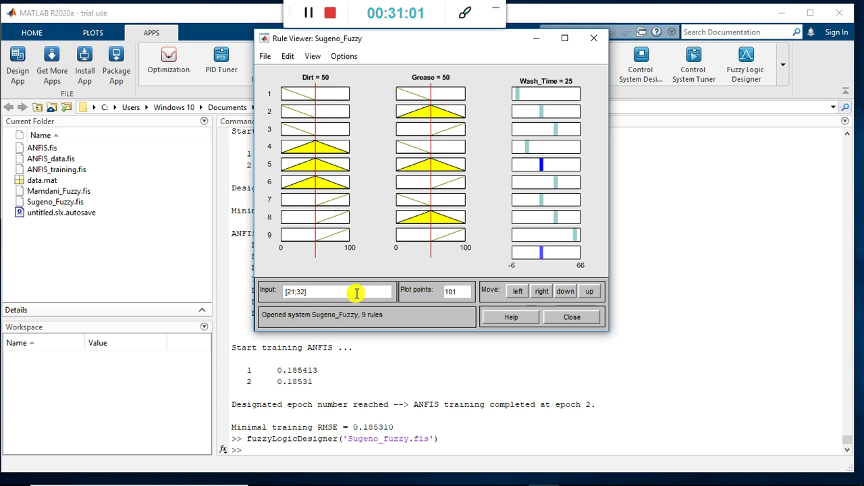
pyautogui.press('Return')
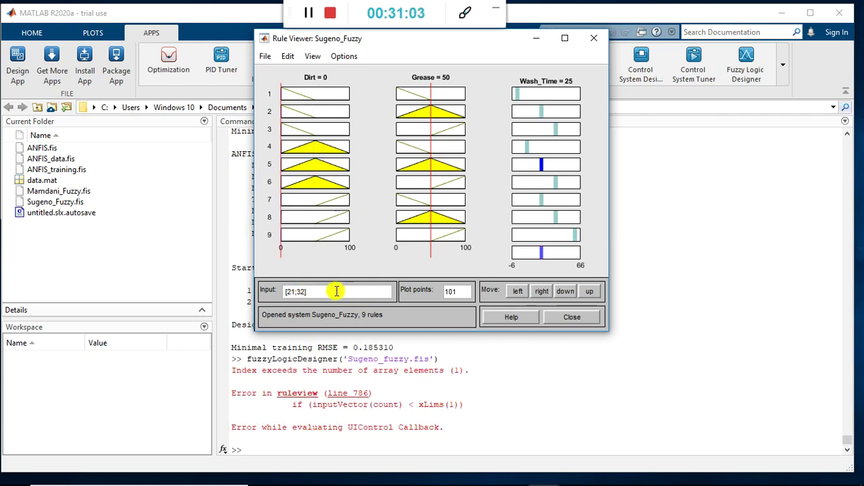
pyautogui.press('Return')
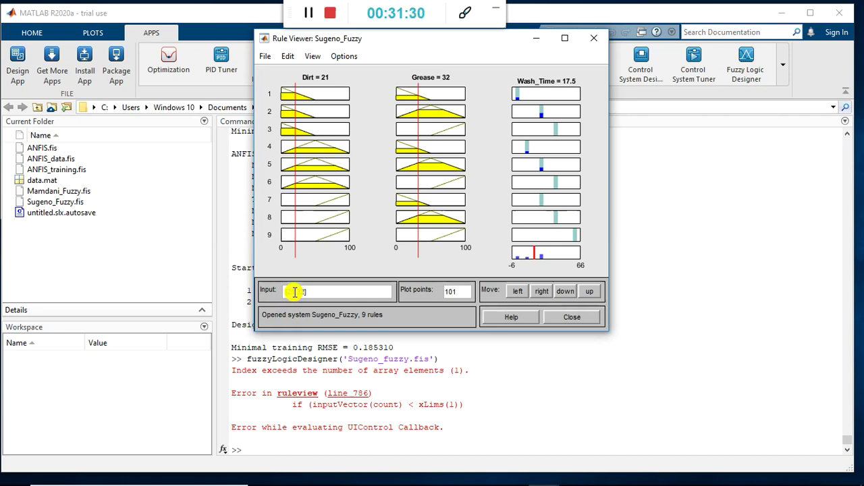
# - Evaluate the Sugeno model for Dirt 26 with Grease 41, and for Dirt 59 with Grease 49
pyautogui.press('BackSpace')
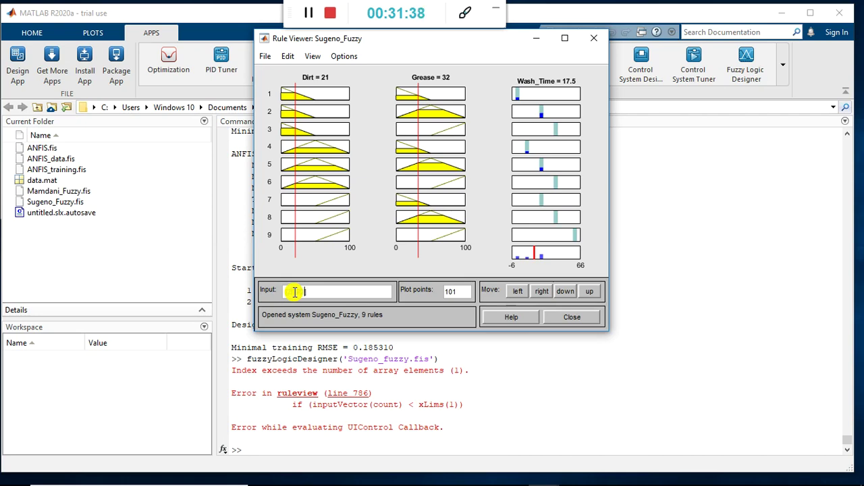
pyautogui.press('Return')
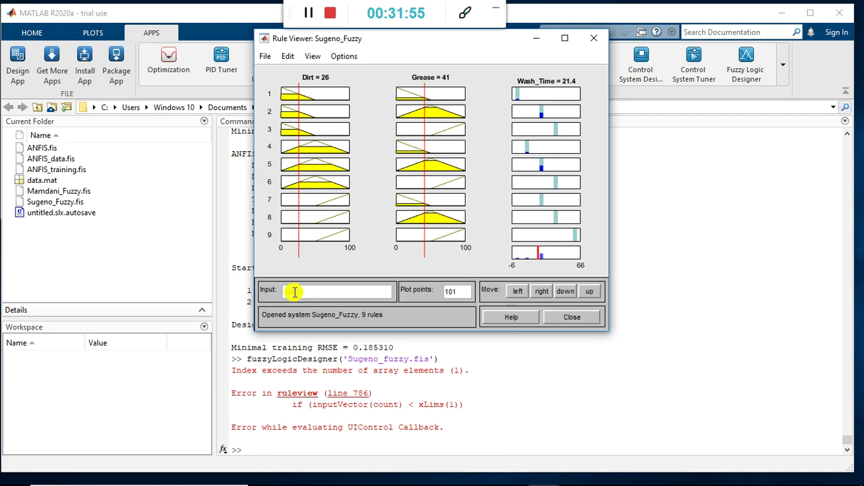
pyautogui.write('[')
pyautogui.write('1')
pyautogui.press('Return')
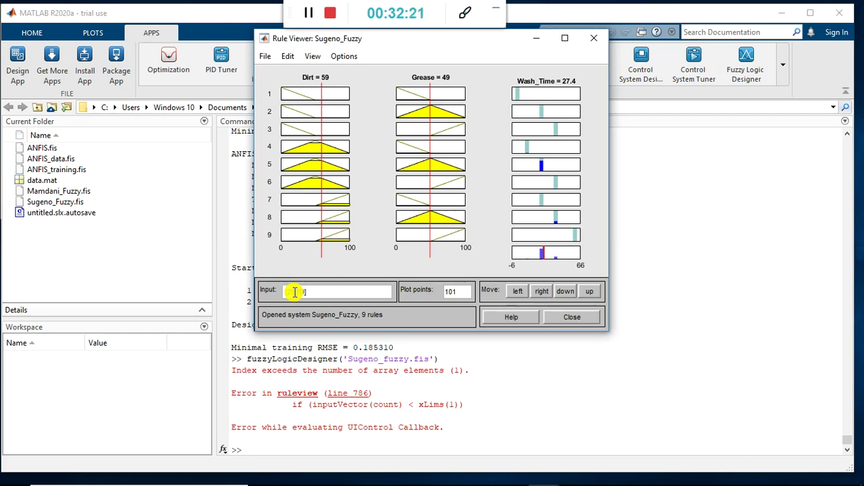
# - Run fuzzyLogicDesigner('ANFIS.fis') at the MATLAB prompt and show the ANFIS model in the Neuro-Fuzzy Designer
pyautogui.press('Return')
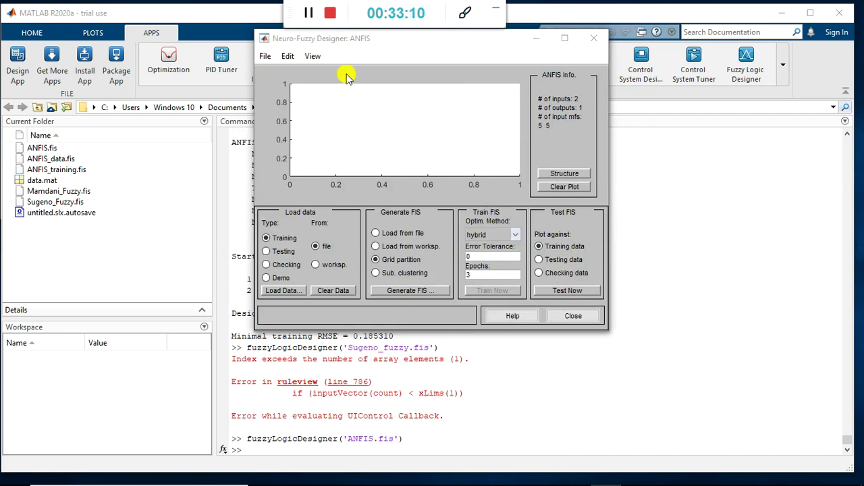
# - Show the ANFIS model's output surface in the Surface Viewer and check the inputs available for its X and Y axes
pyautogui.click(313, 56)
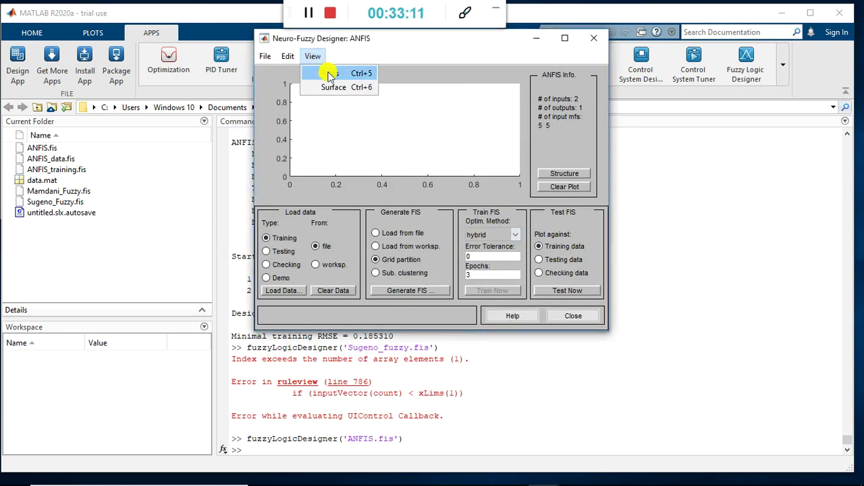
pyautogui.click(329, 89)
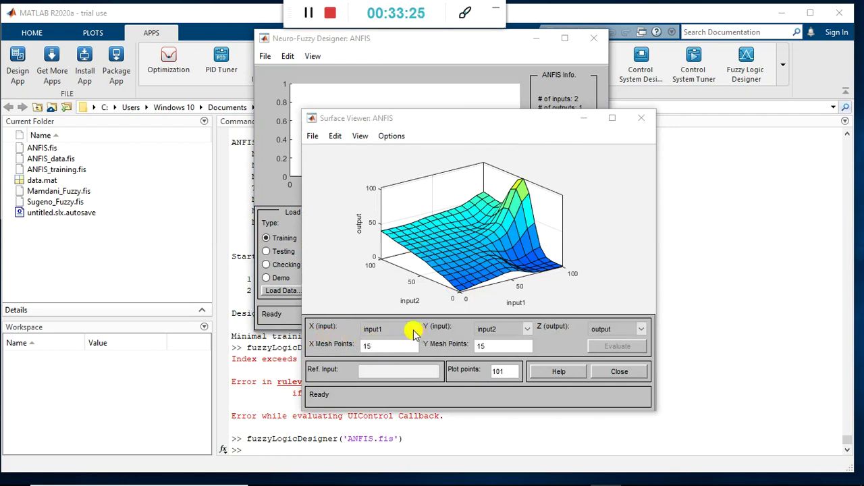
pyautogui.click(413, 333)
pyautogui.click(412, 331)
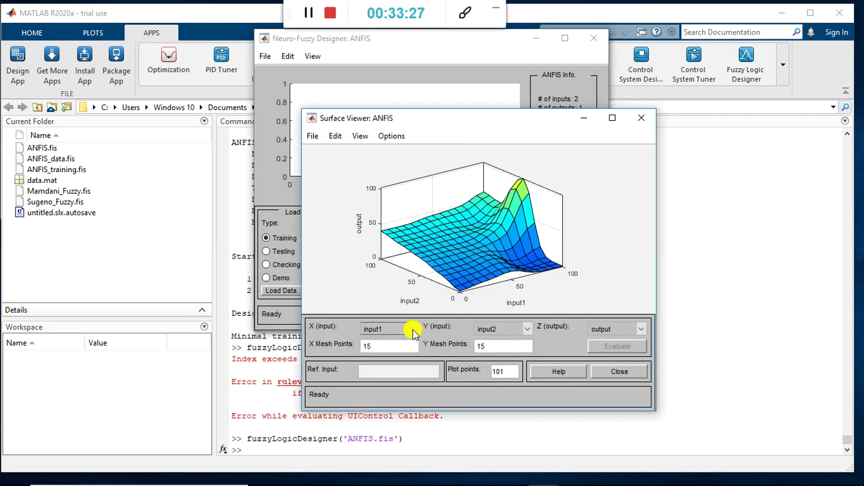
pyautogui.click(528, 331)
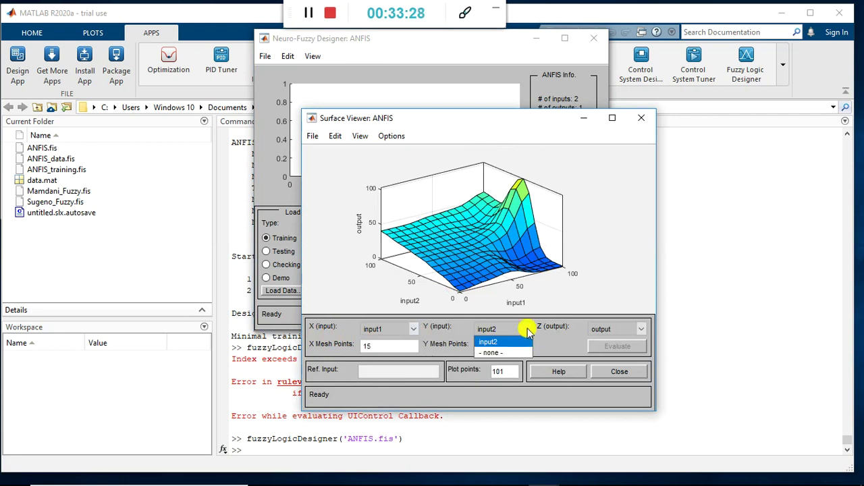
pyautogui.click(528, 331)
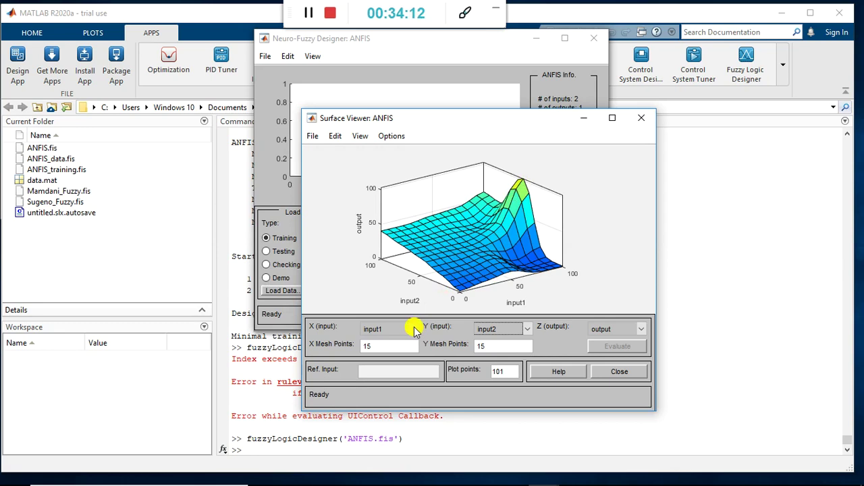
# - Plot the ANFIS output against input1 alone and against input2 alone, with the Y input set to none, and close the Surface Viewer
pyautogui.click(526, 329)
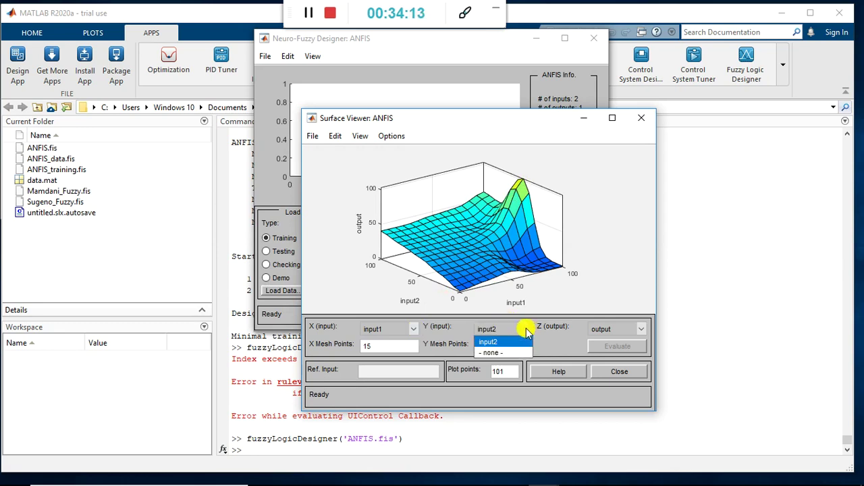
pyautogui.click(497, 352)
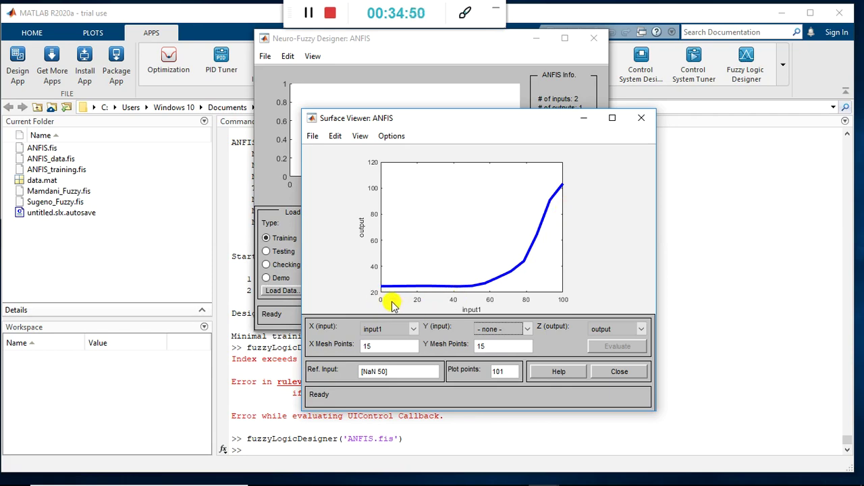
pyautogui.click(413, 328)
pyautogui.click(396, 349)
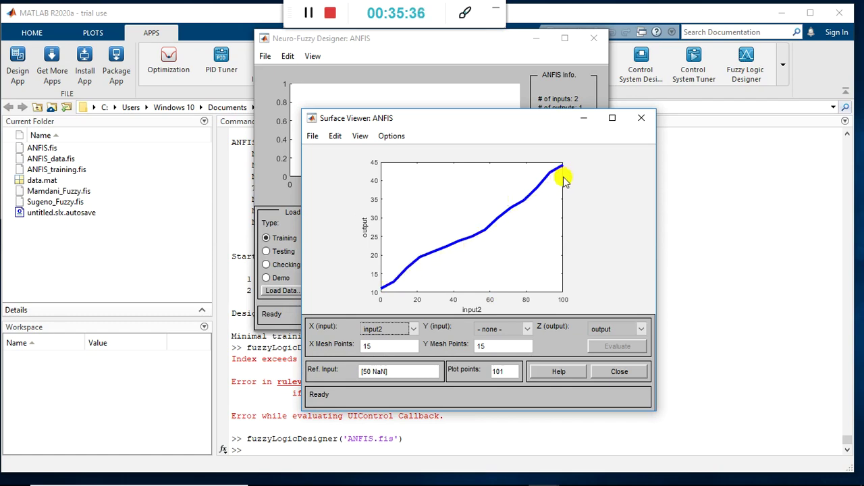
pyautogui.click(613, 375)
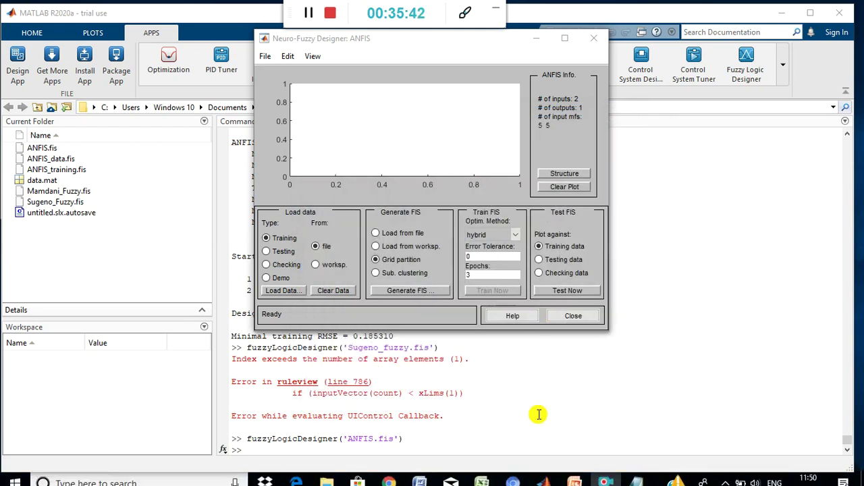
# - Switch to the PowerPoint presentation and start the slide show from the Problem slide with the FIS and ANFIS comparison table
pyautogui.click(579, 475)
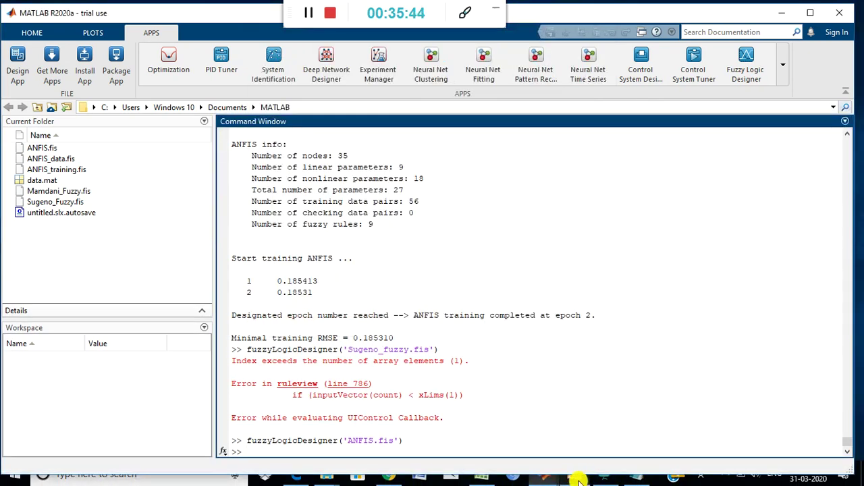
pyautogui.click(579, 478)
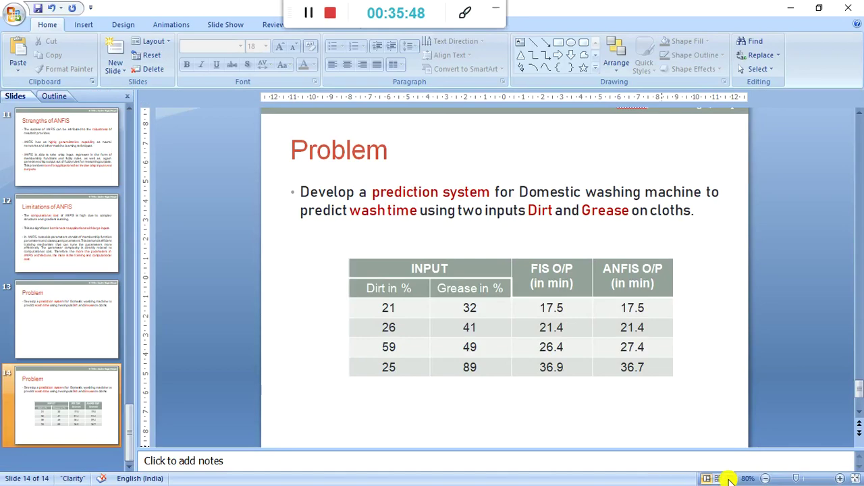
pyautogui.click(730, 478)
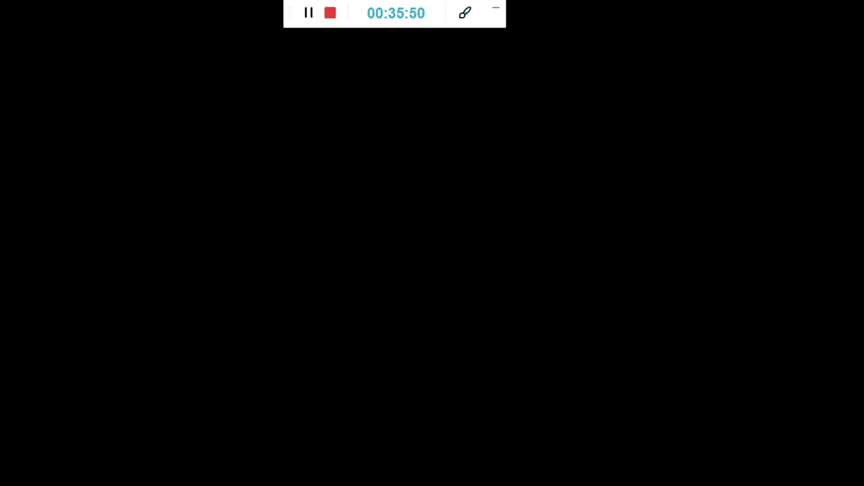